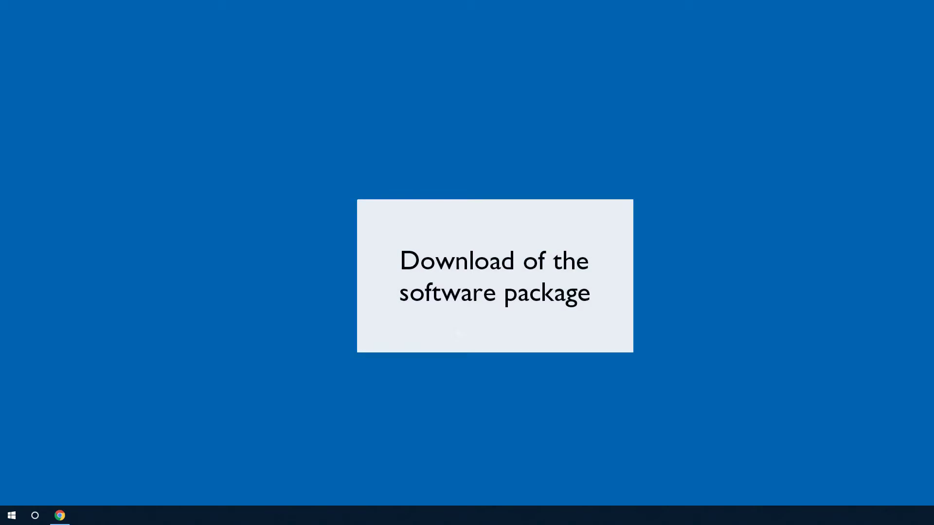
# Open Chrome on the Phoenix Contact UK homepage
pyautogui.click(59, 516)
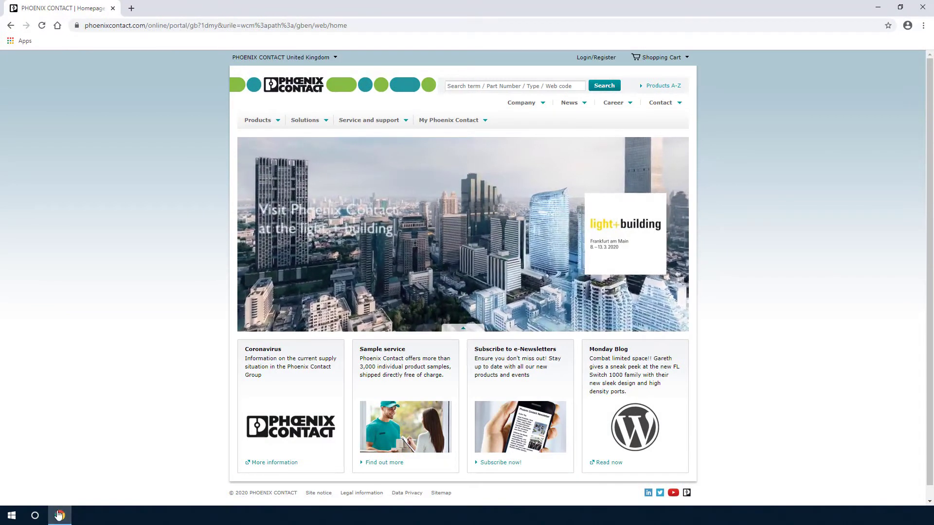
# Search the site for 2907073 and open the QUINT4-UPS/24DC/24DC/20/PN product's Downloads list
pyautogui.click(496, 83)
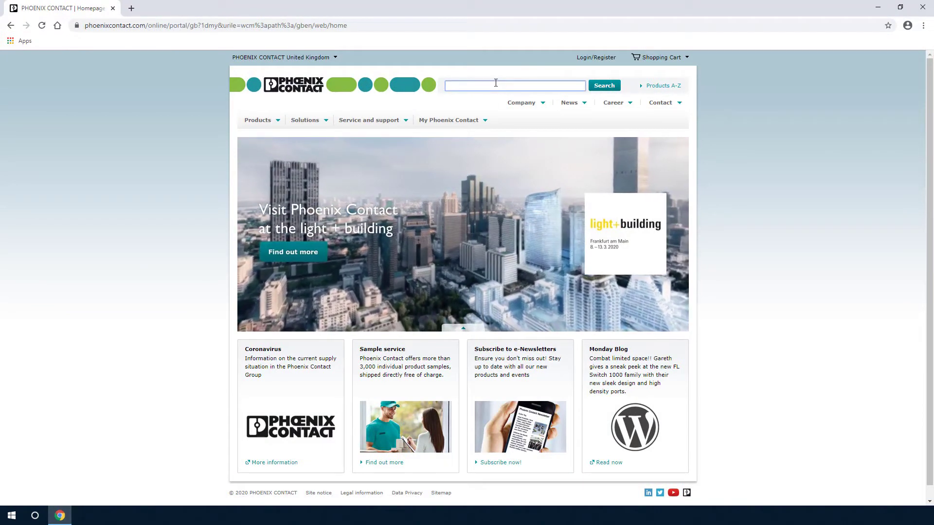
pyautogui.write('2907')
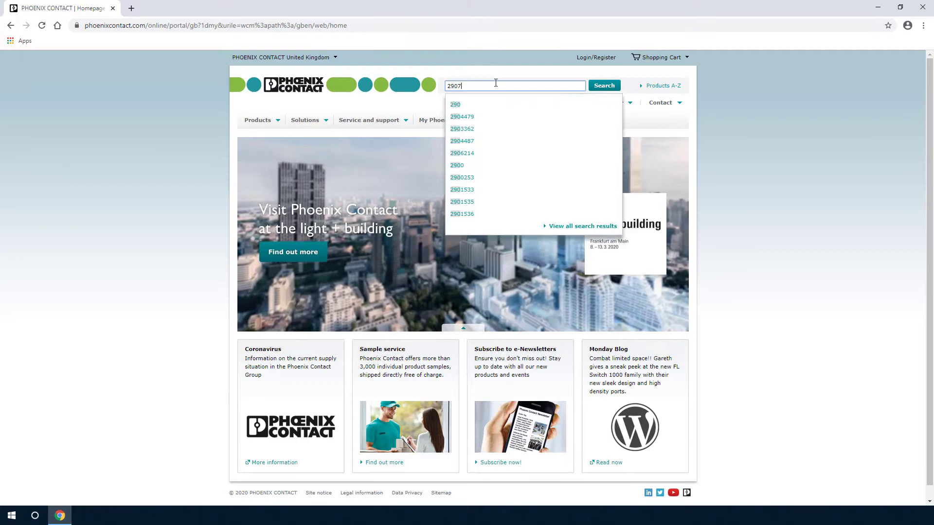
pyautogui.write('073')
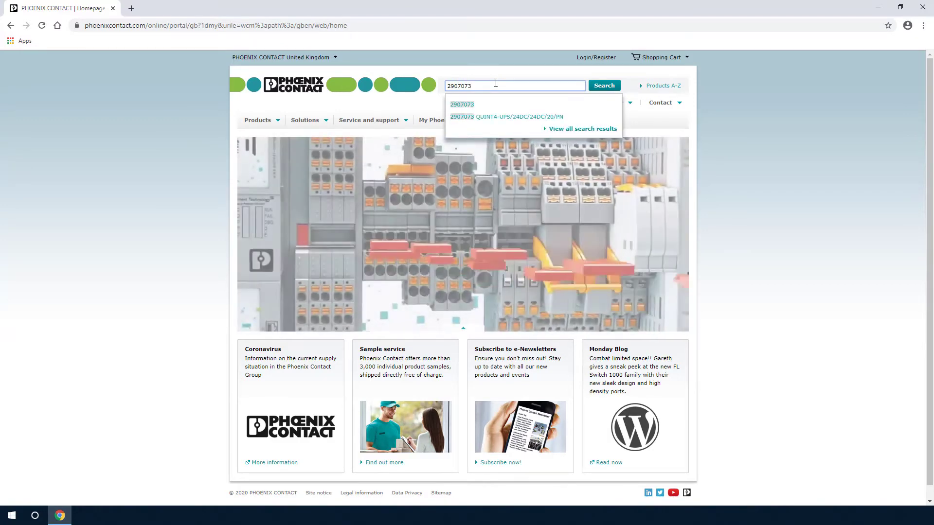
pyautogui.click(500, 117)
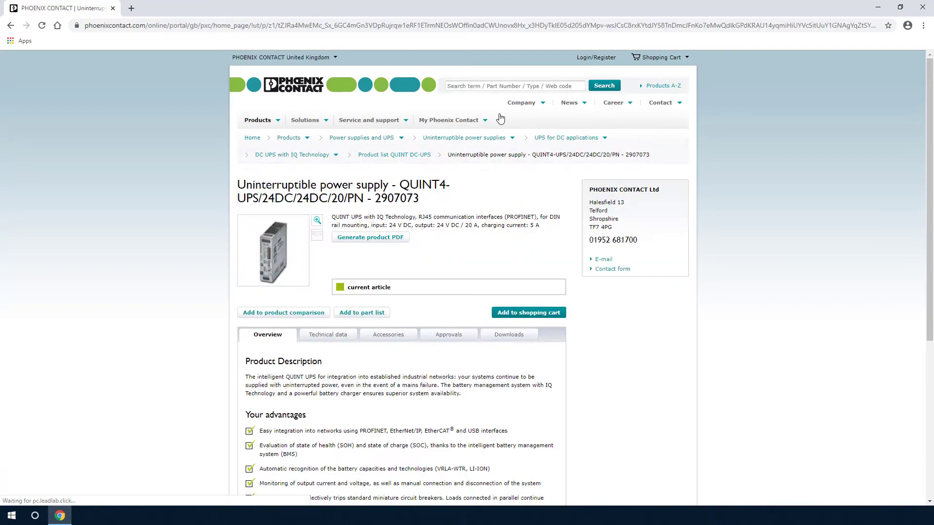
pyautogui.click(504, 336)
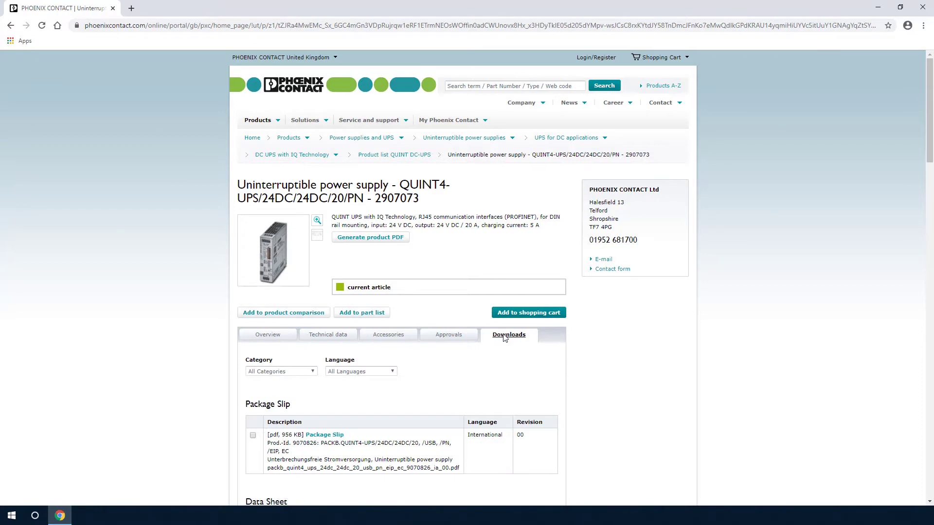
# Mark the TIA Portal Function Module library and GSDML V2.34 files for download
pyautogui.scroll(-8, 504, 336)
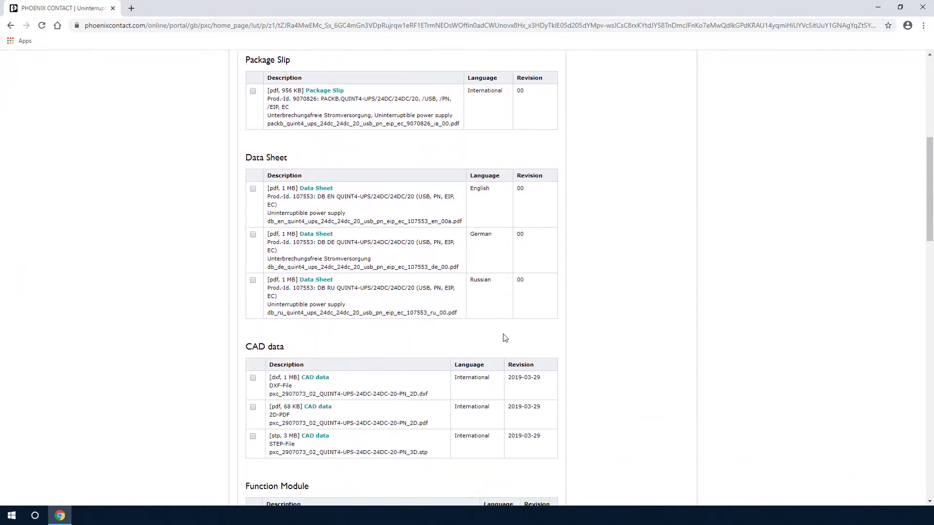
pyautogui.scroll(-8, 504, 337)
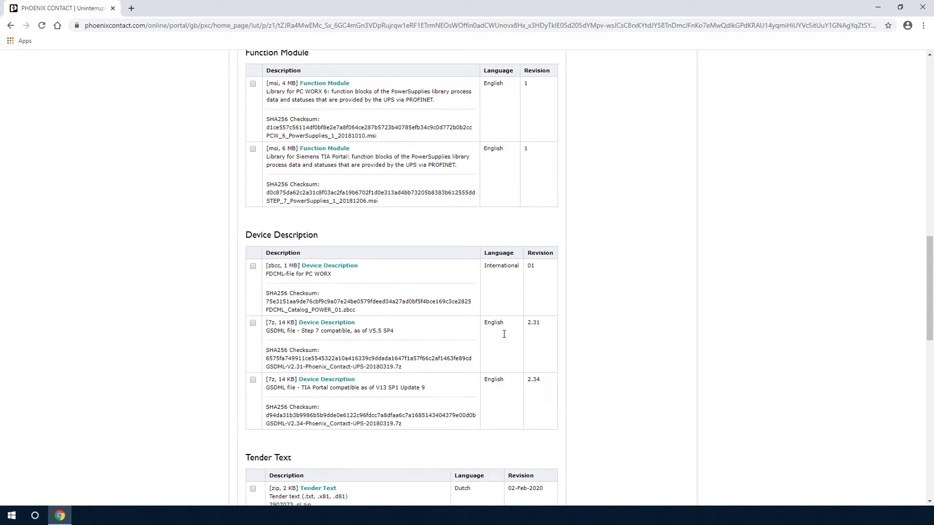
pyautogui.click(252, 148)
pyautogui.scroll(-3, 258, 385)
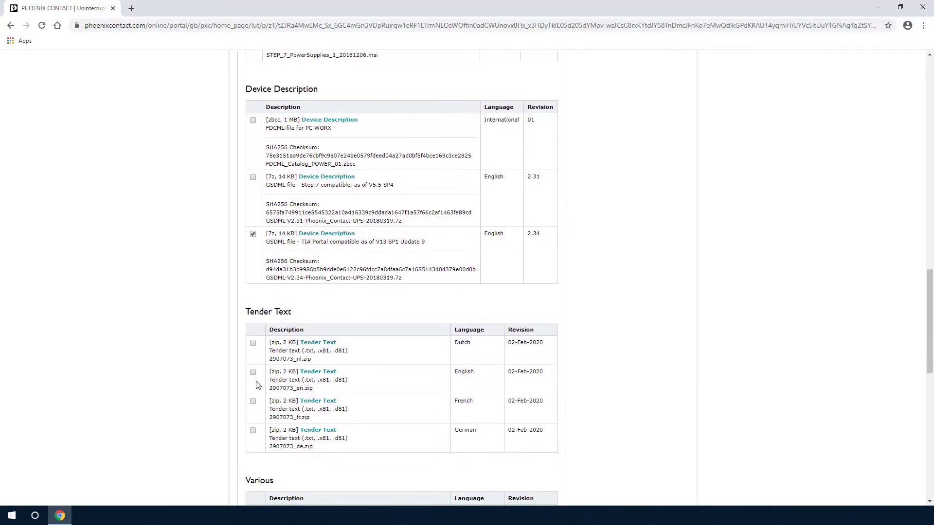
pyautogui.scroll(-11, 257, 385)
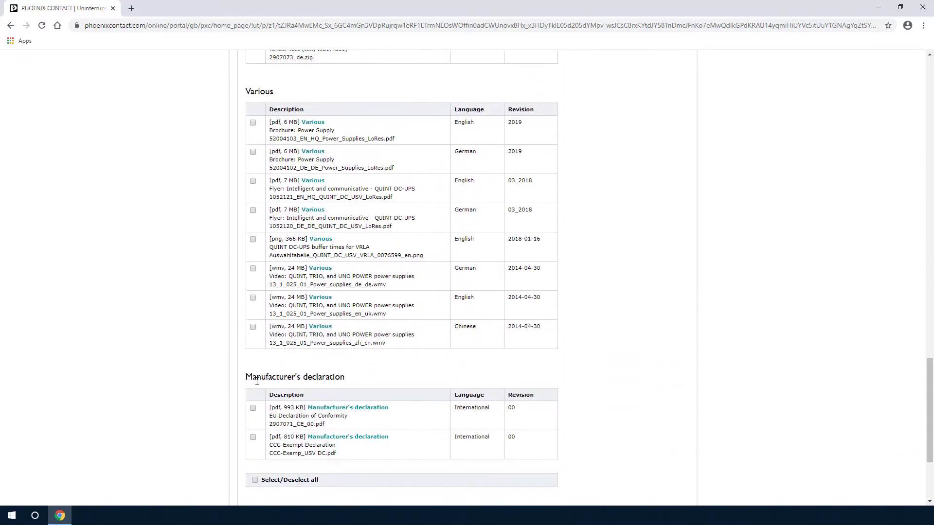
# Download both files as one package, accepting the terms and conditions and software license
pyautogui.click(279, 364)
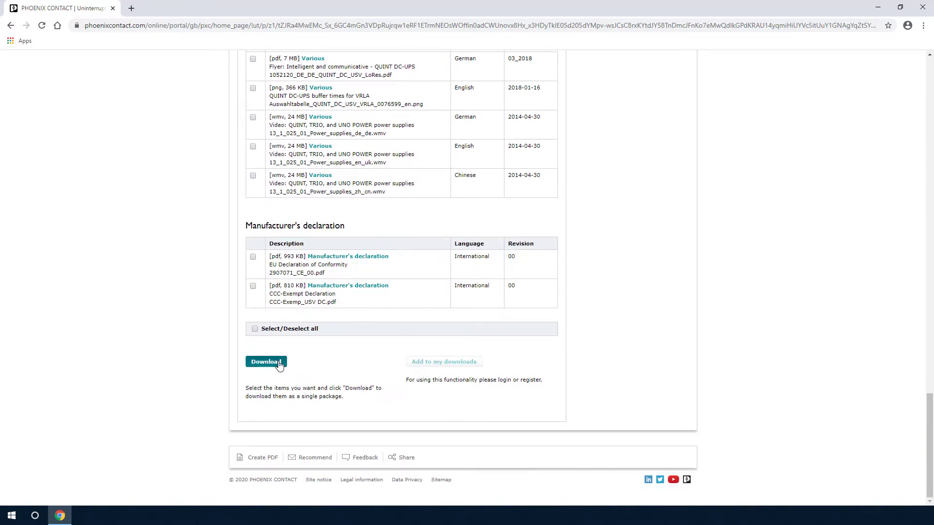
pyautogui.click(351, 281)
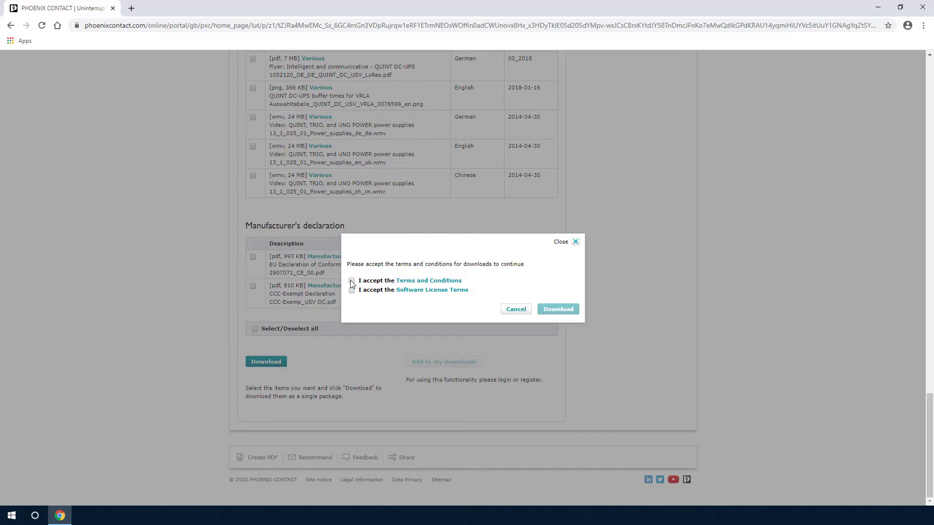
pyautogui.click(352, 291)
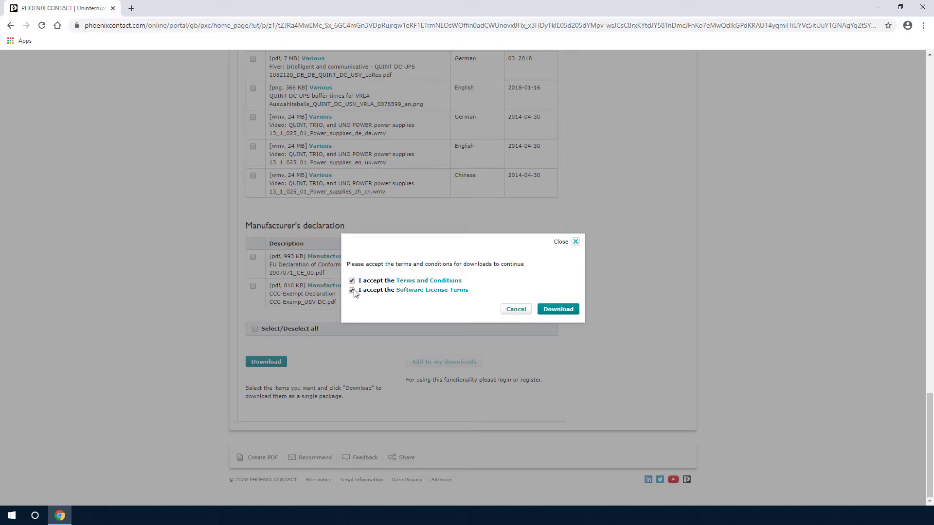
pyautogui.click(549, 311)
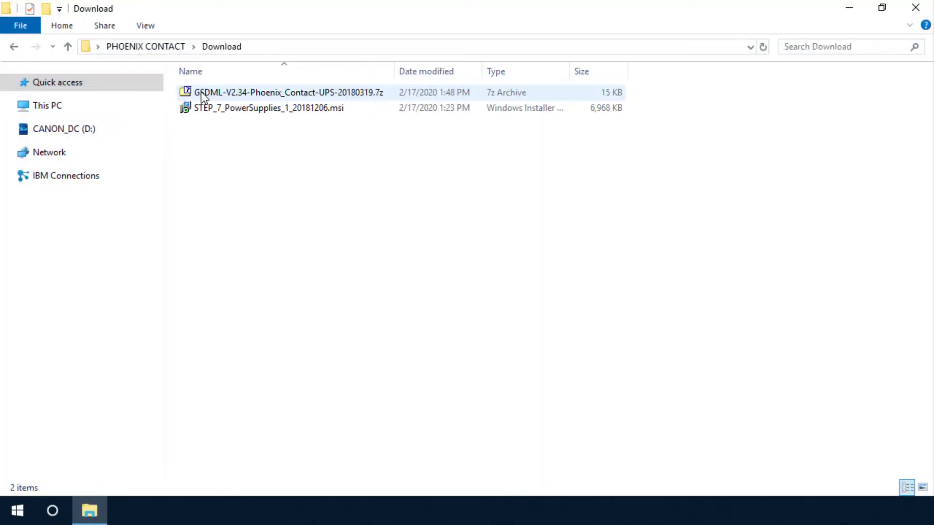
# Extract the GSDML-V2.34 archive with 7-Zip into folder GSDML-V2.34-Phoenix_Contact-UPS-20180319
pyautogui.rightClick(200, 92)
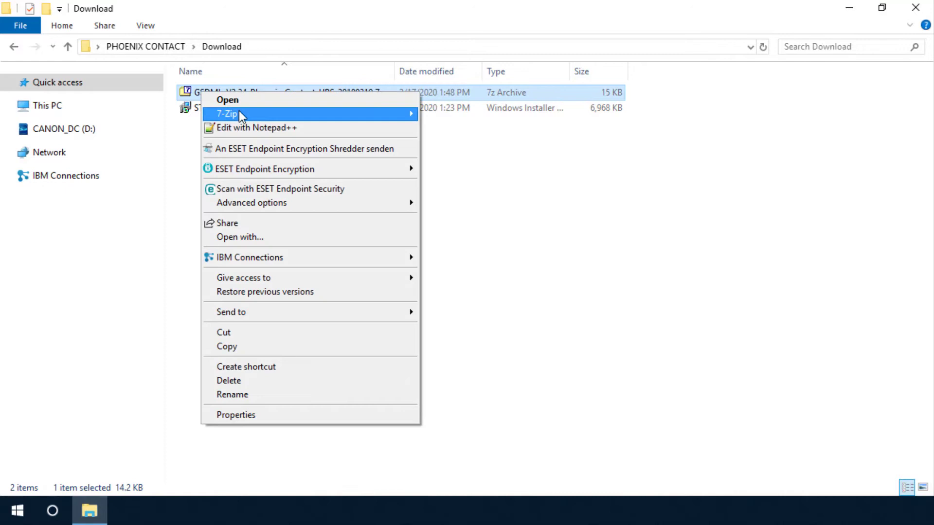
pyautogui.moveTo(357, 115)
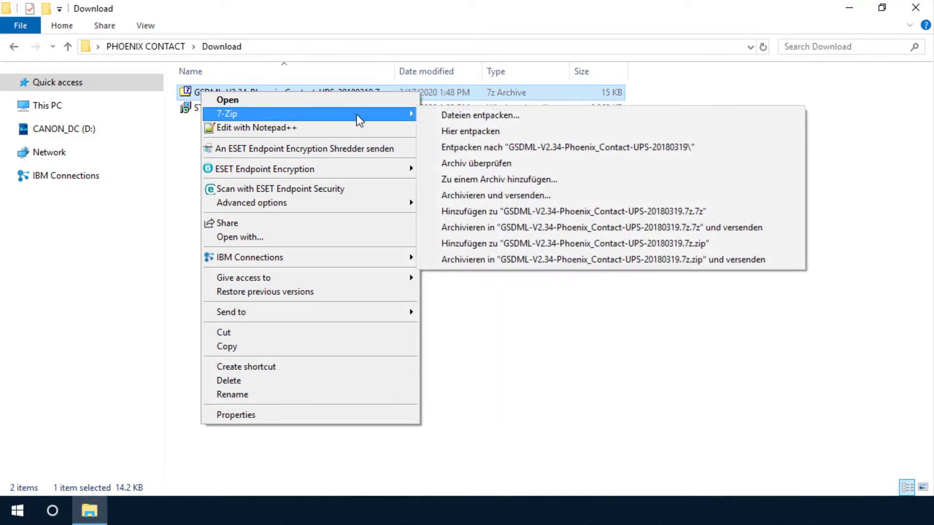
pyautogui.click(451, 148)
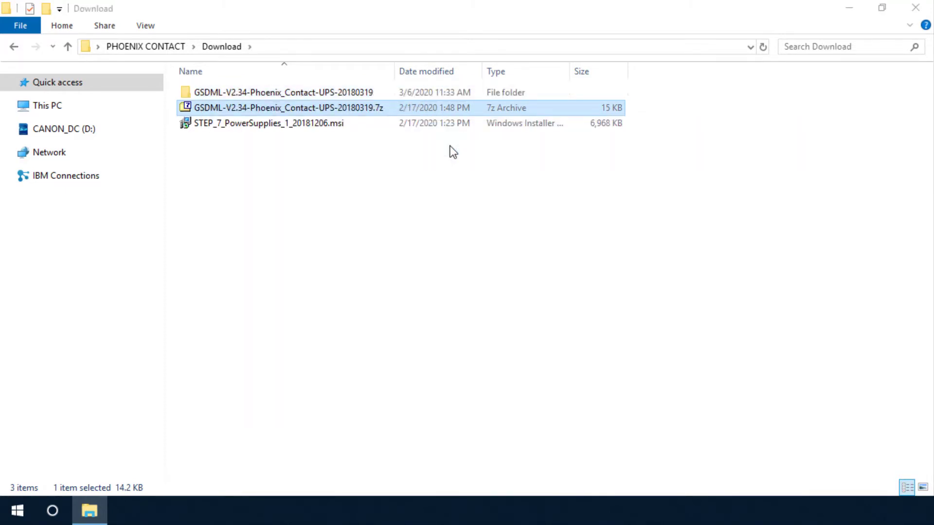
# Launch the S7_PowerSupplies_1 installer and accept its license agreement
pyautogui.doubleClick(311, 126)
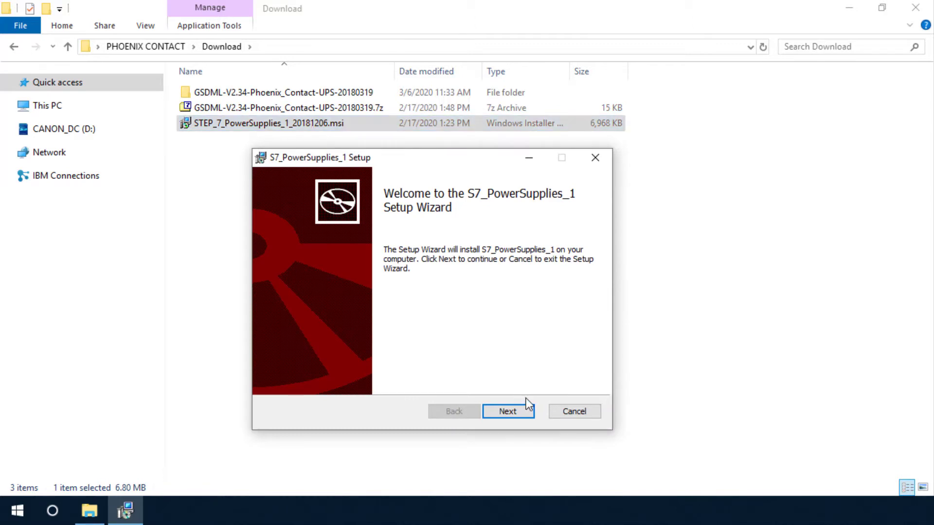
pyautogui.click(529, 410)
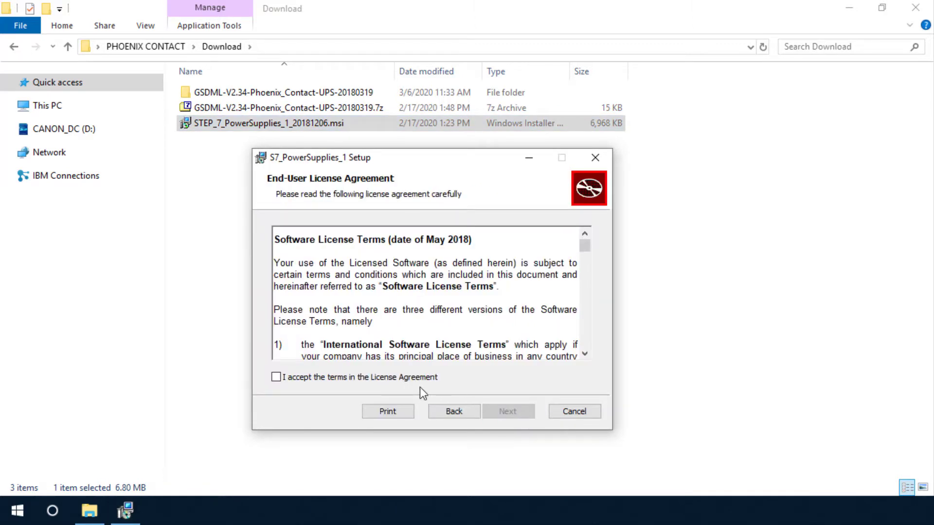
pyautogui.click(368, 377)
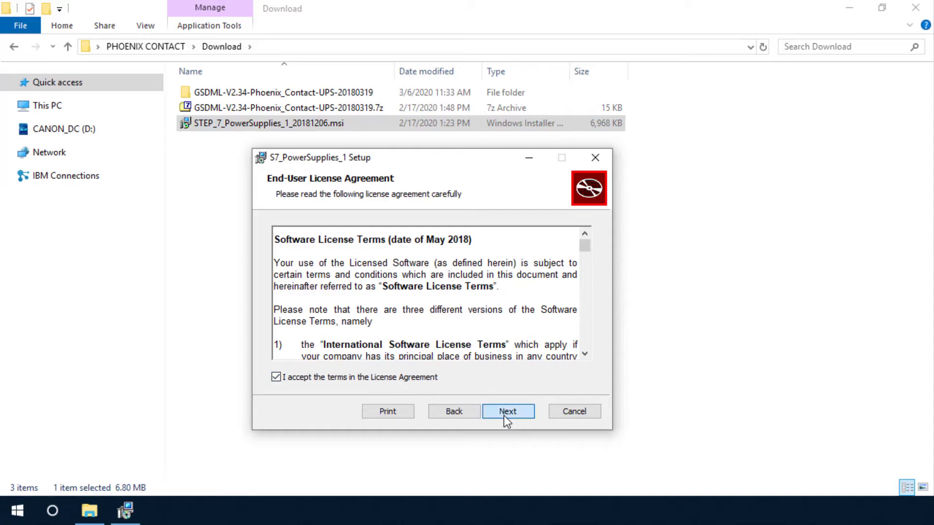
pyautogui.click(505, 414)
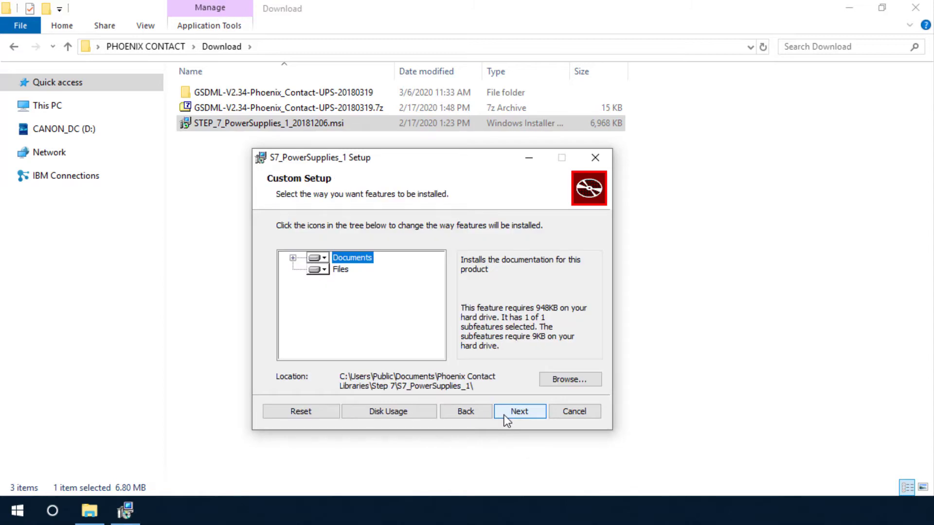
# Install the package into Desktop\PHOENIX CONTACT\Software Package
pyautogui.click(556, 380)
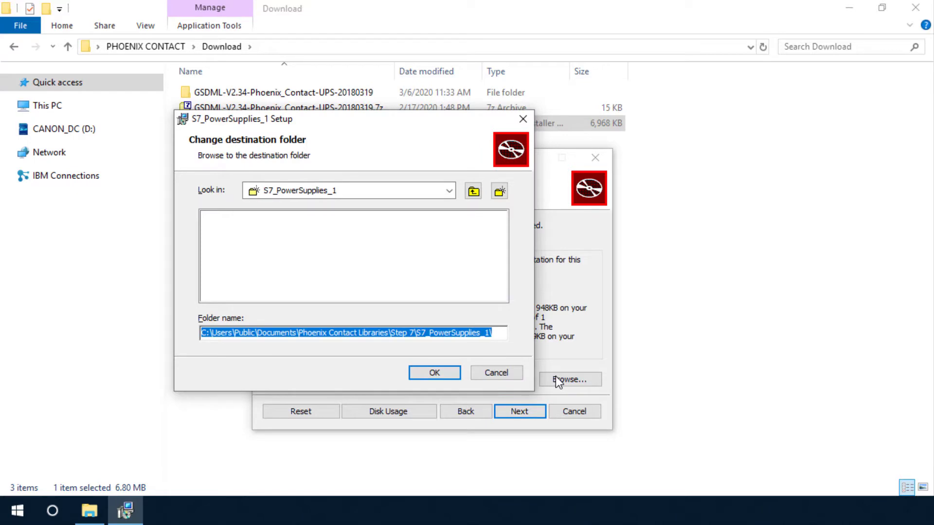
pyautogui.click(449, 192)
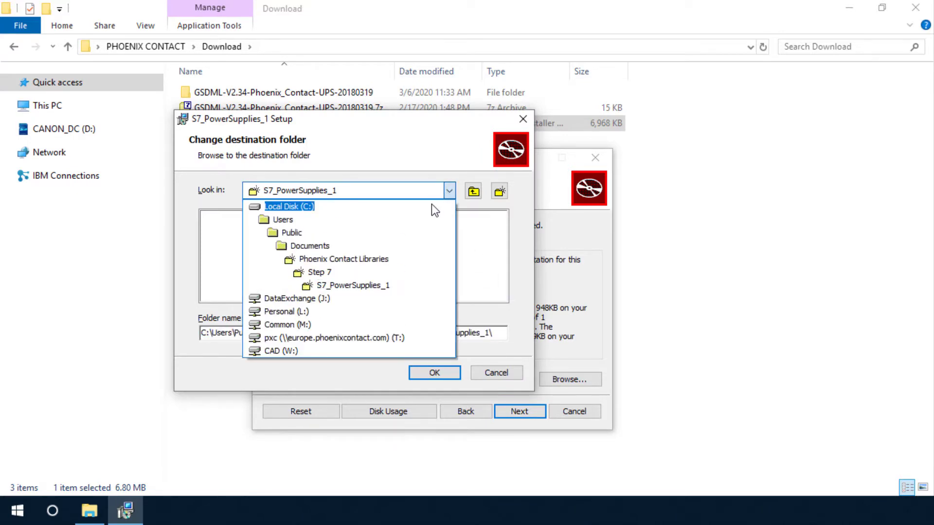
pyautogui.click(311, 220)
pyautogui.doubleClick(232, 232)
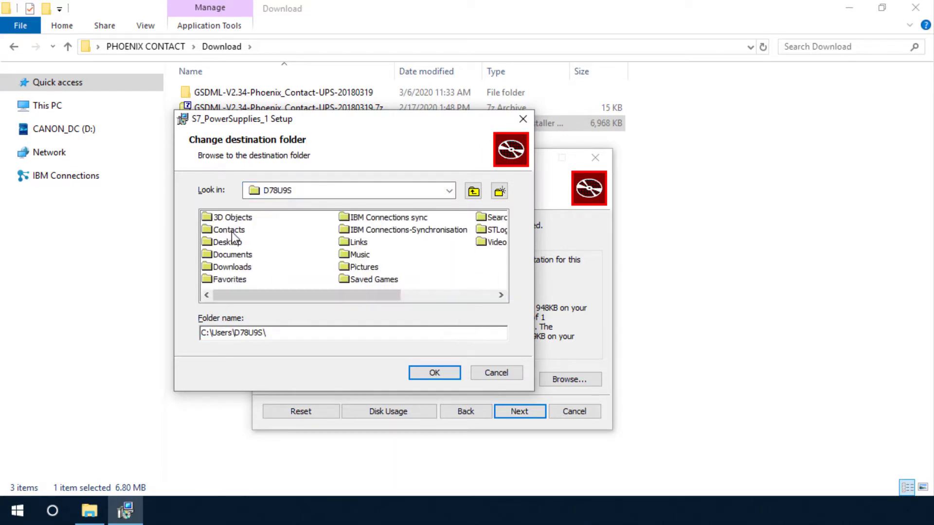
pyautogui.doubleClick(235, 239)
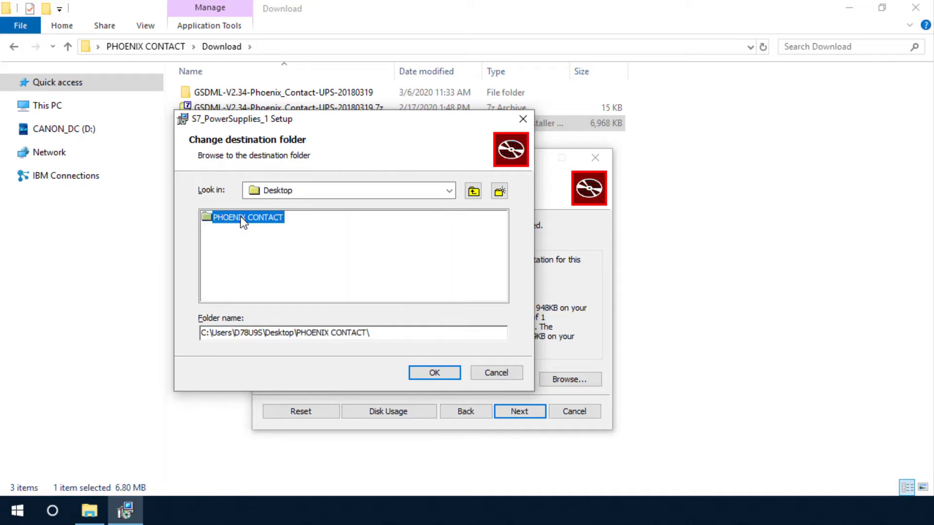
pyautogui.doubleClick(240, 216)
pyautogui.doubleClick(244, 242)
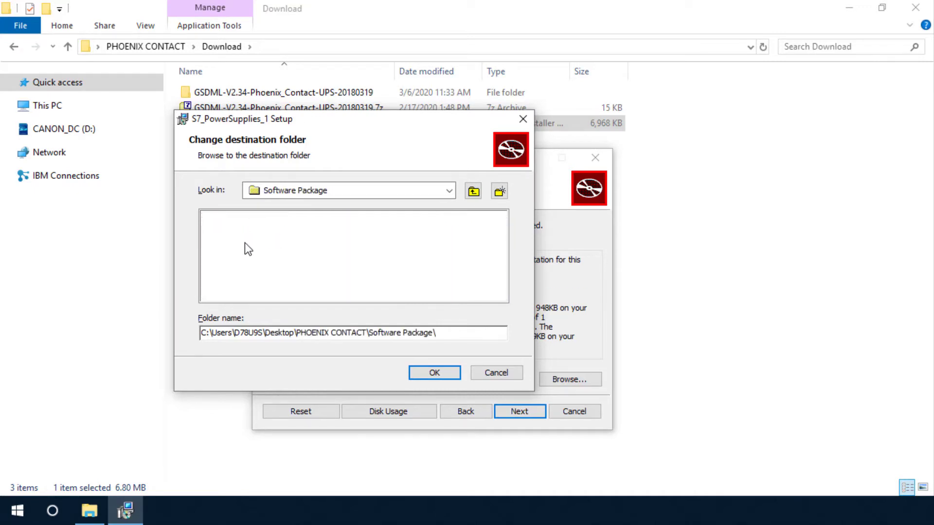
pyautogui.click(434, 373)
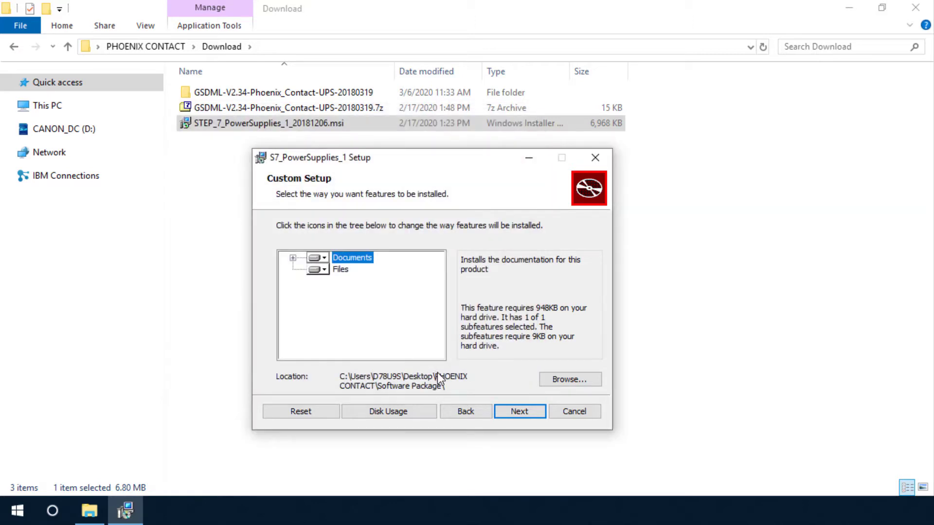
pyautogui.click(506, 410)
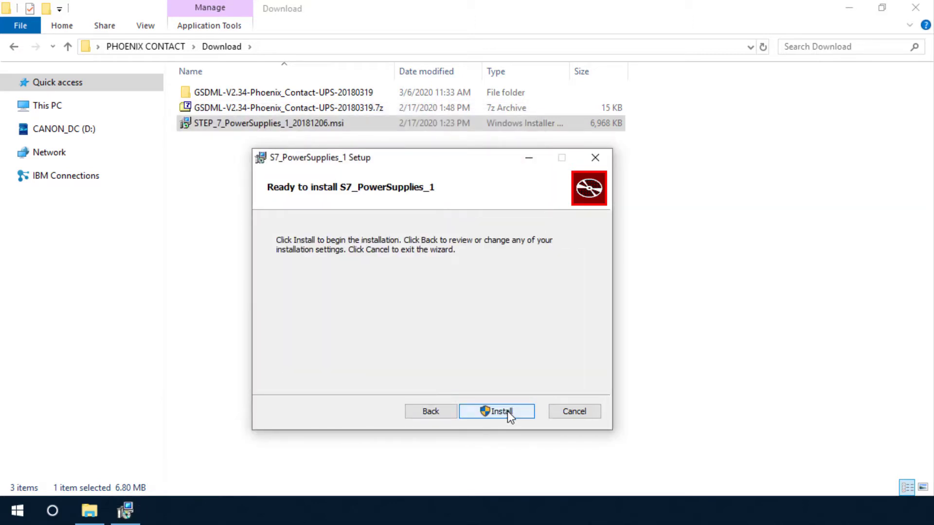
pyautogui.click(506, 411)
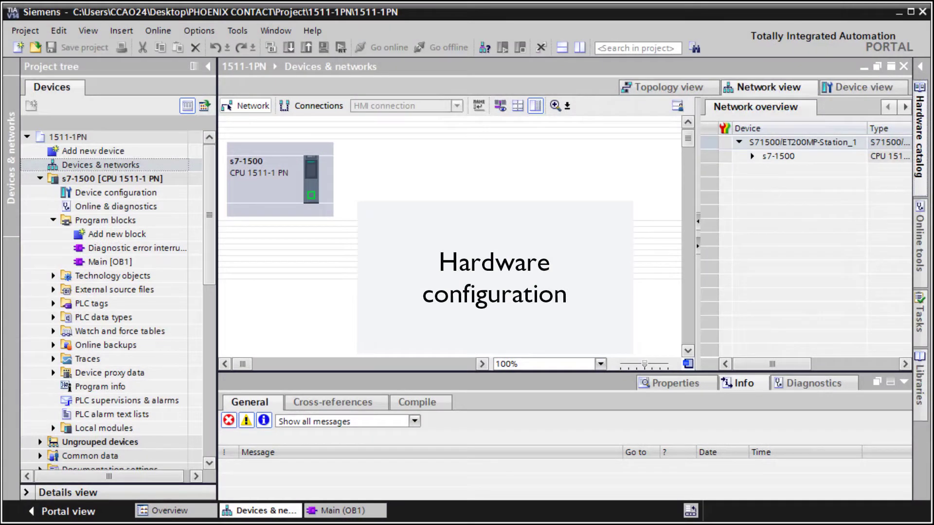
# Through Manage general station description files, install GSDML V2.34 from Download\GSDML
pyautogui.click(197, 30)
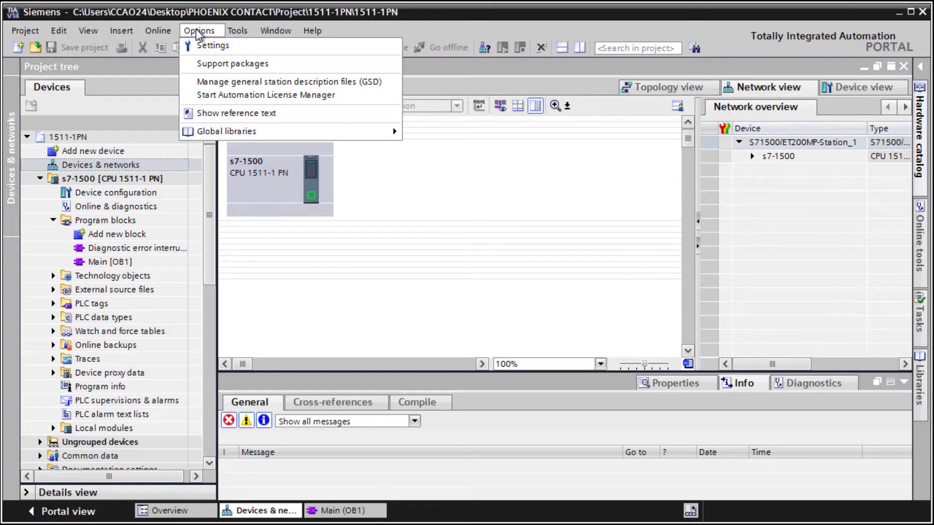
pyautogui.click(242, 80)
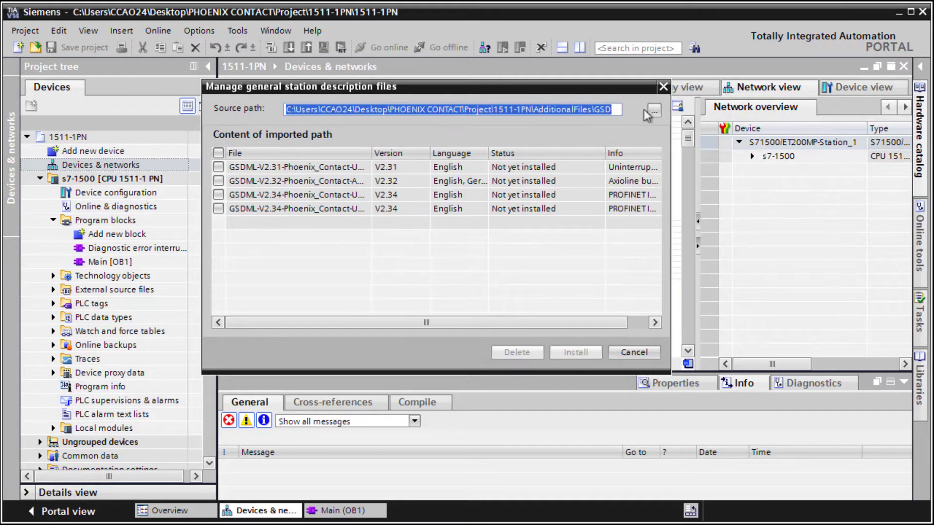
pyautogui.click(653, 111)
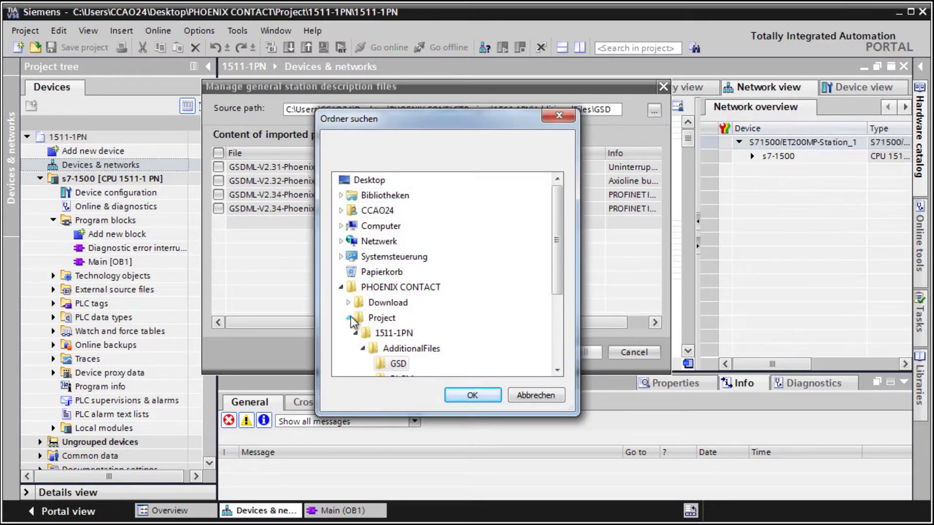
pyautogui.click(348, 317)
pyautogui.click(349, 303)
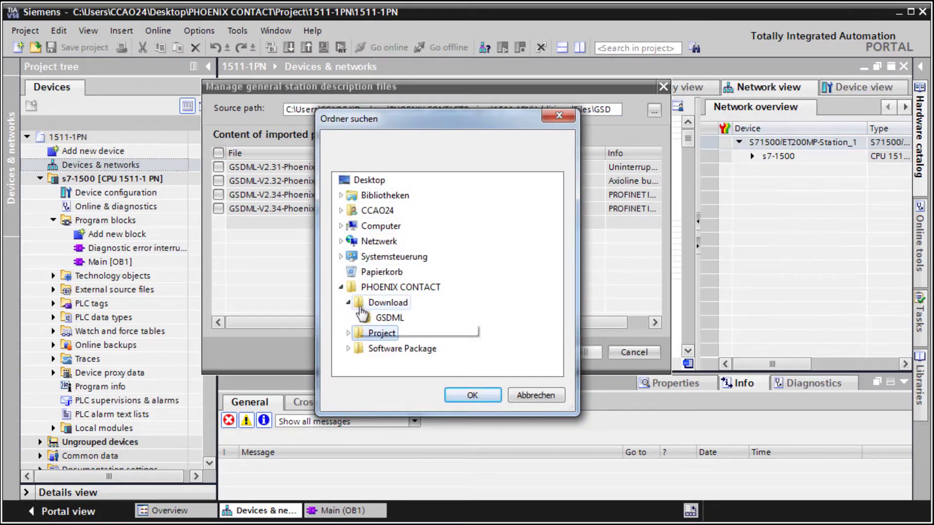
pyautogui.click(389, 319)
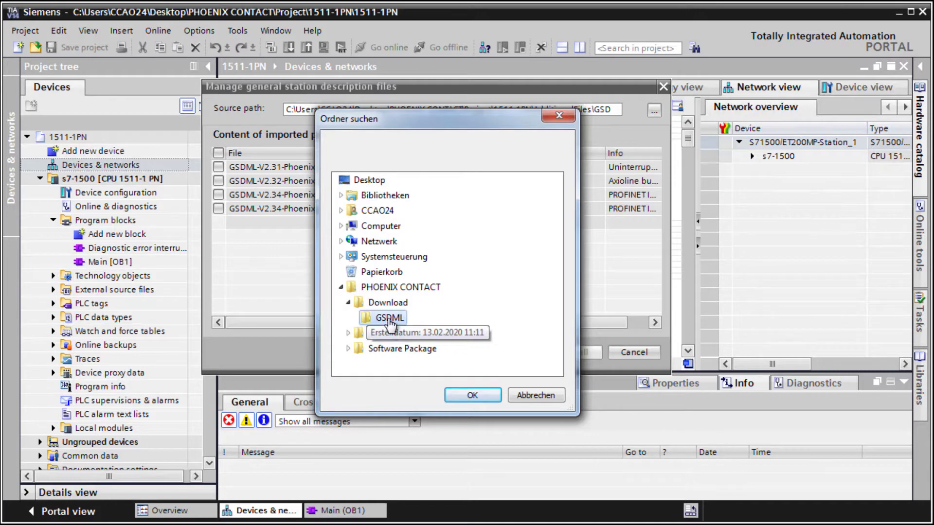
pyautogui.click(471, 396)
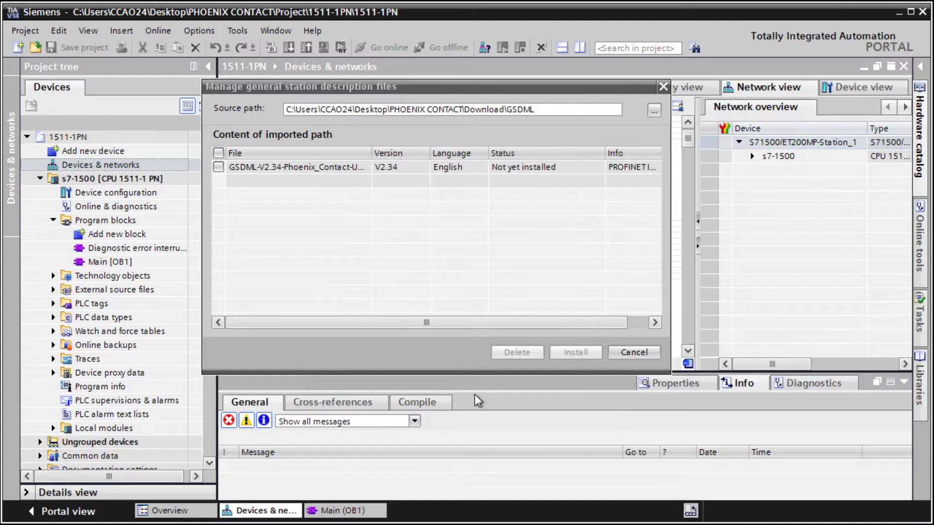
pyautogui.click(218, 168)
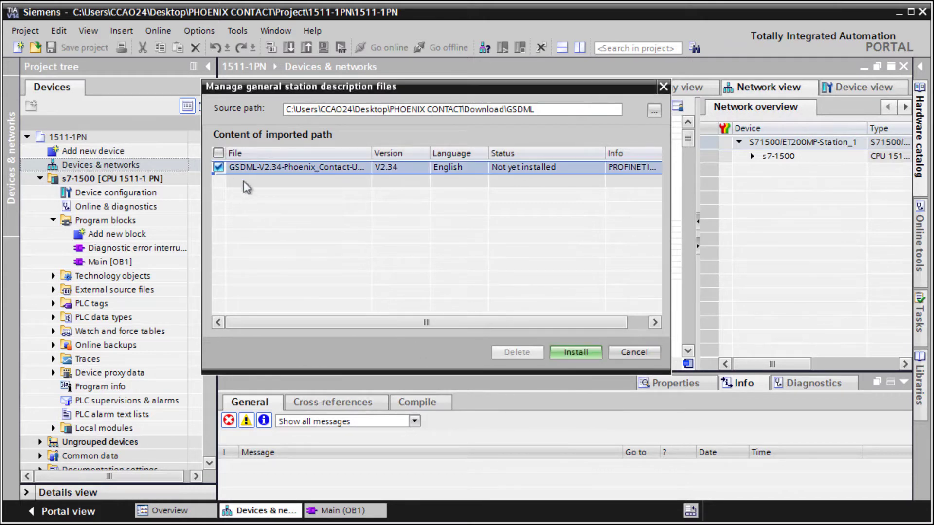
pyautogui.click(571, 354)
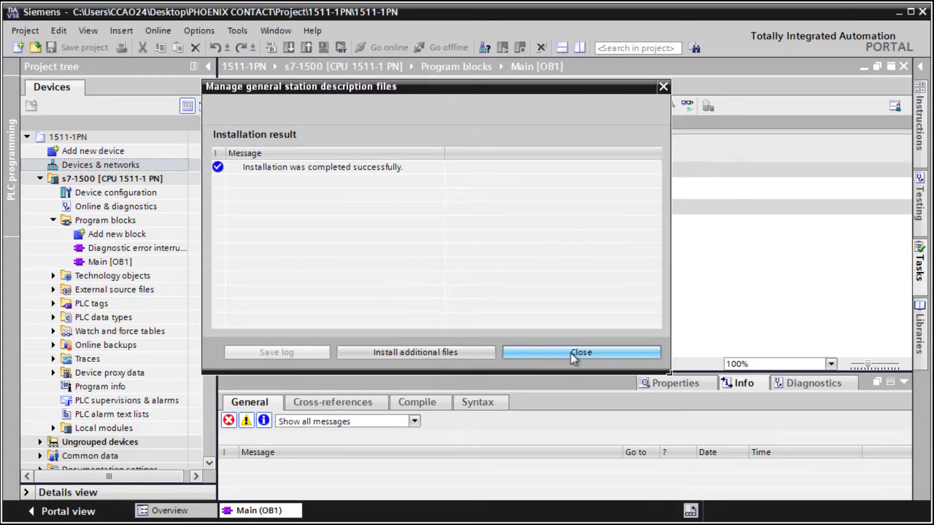
# In Devices & networks, browse the hardware catalog to Other field devices > PROFINET IO > Phoenix Contact > POWER > UPS
pyautogui.click(568, 352)
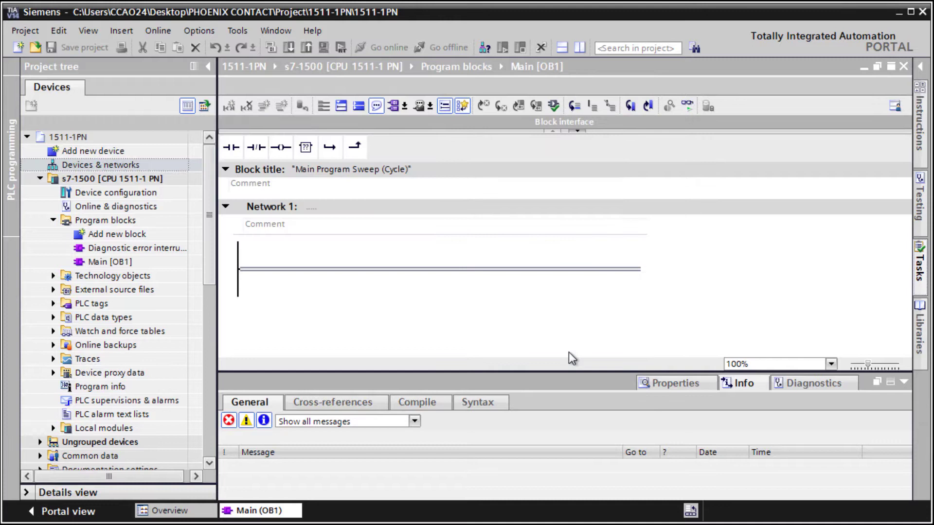
pyautogui.click(124, 165)
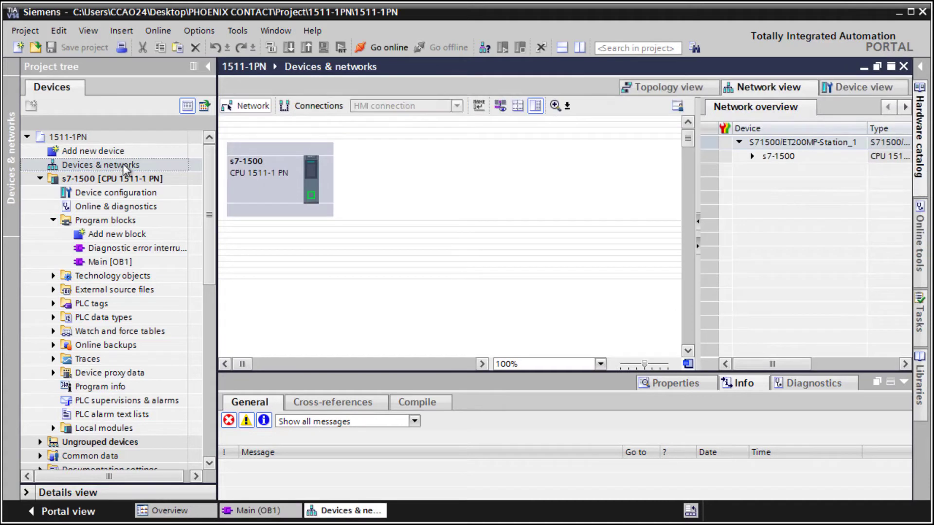
pyautogui.click(919, 144)
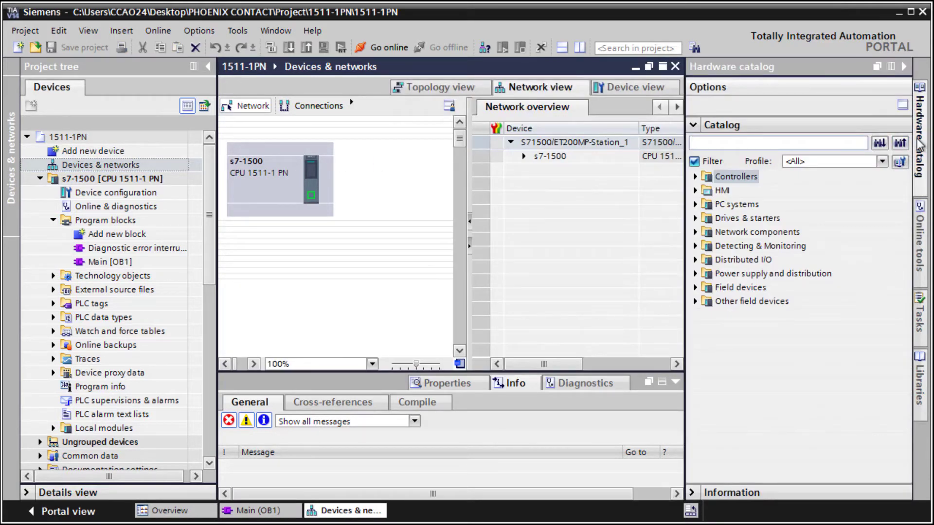
pyautogui.click(695, 302)
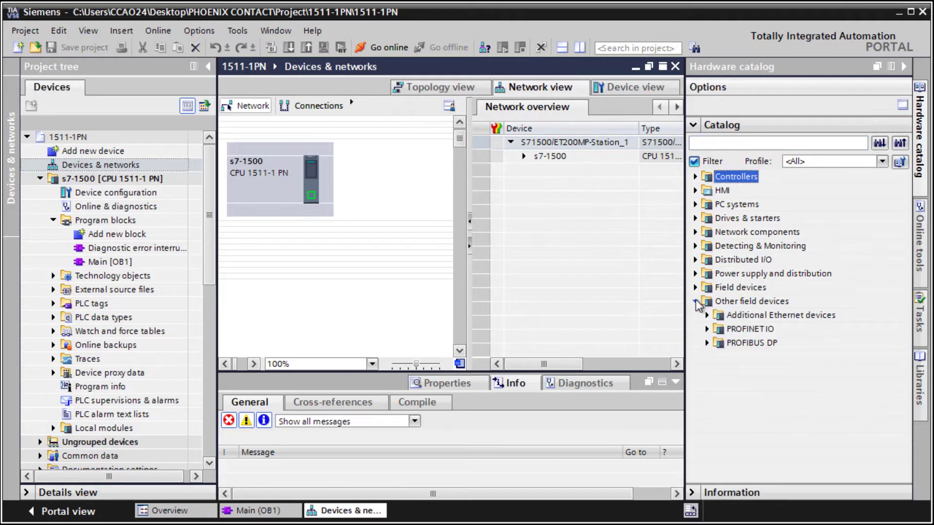
pyautogui.click(707, 329)
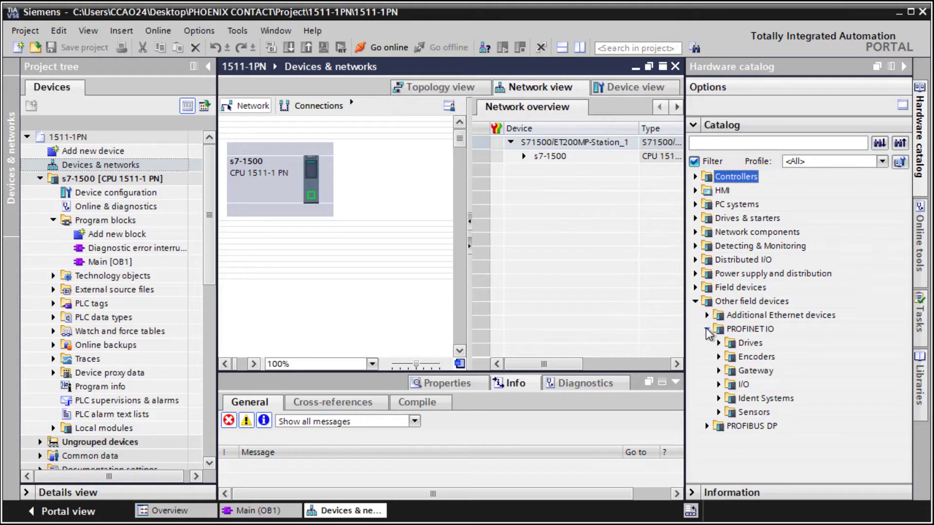
pyautogui.click(719, 384)
pyautogui.click(731, 398)
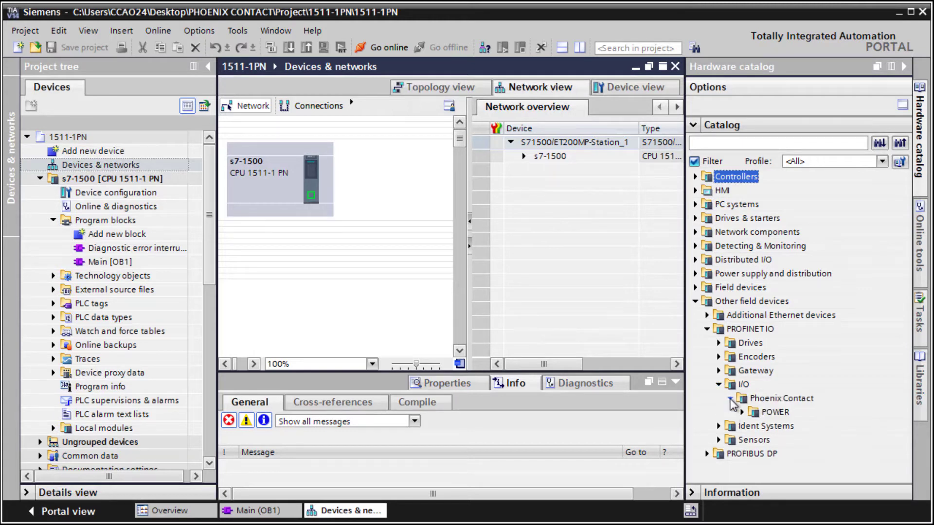
pyautogui.click(743, 412)
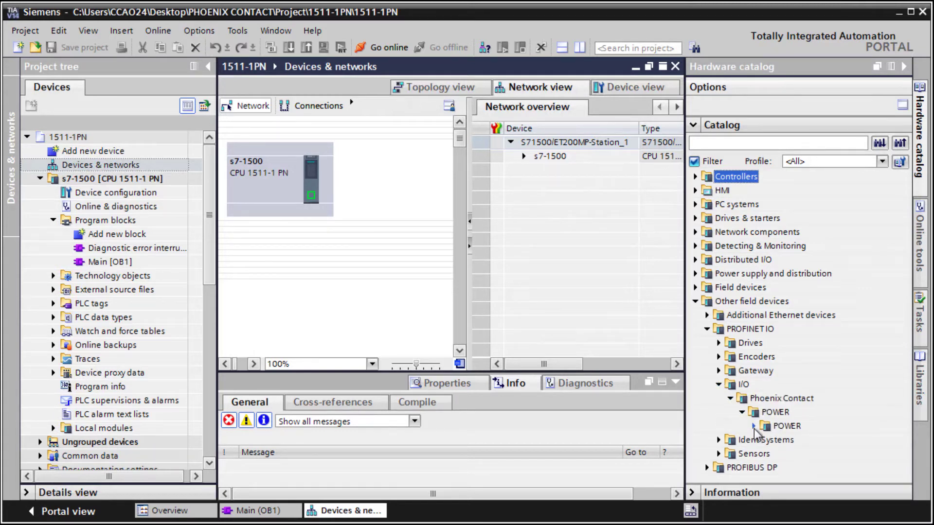
pyautogui.click(754, 427)
pyautogui.click(766, 440)
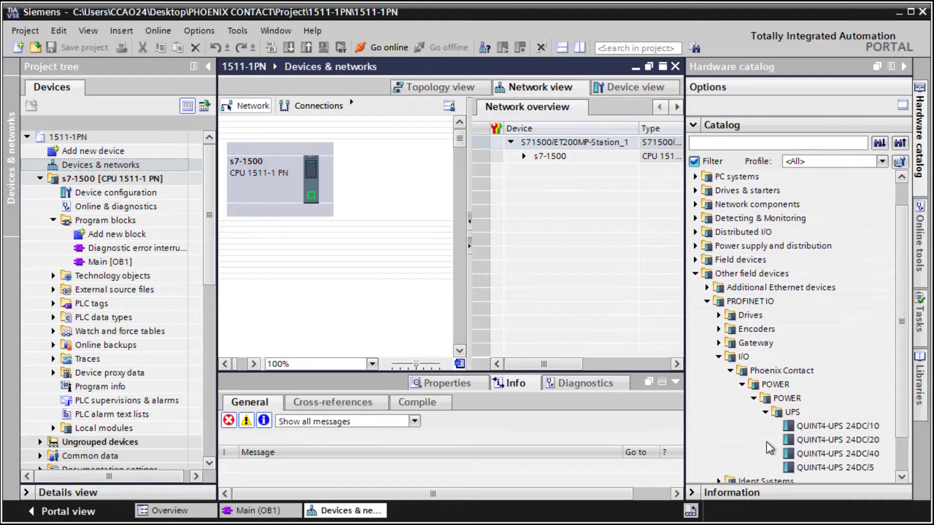
# Place the QUINT4-UPS 24DC/20 into the network view as GSD device_1
pyautogui.moveTo(816, 440); pyautogui.dragTo(407, 173)
pyautogui.click(920, 130)
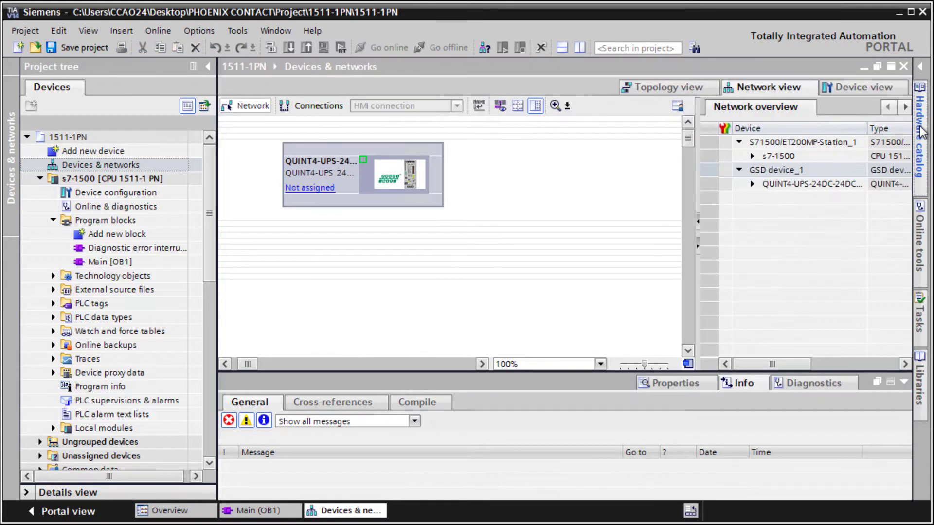
pyautogui.click(224, 363)
pyautogui.moveTo(223, 363); pyautogui.dragTo(223, 363)
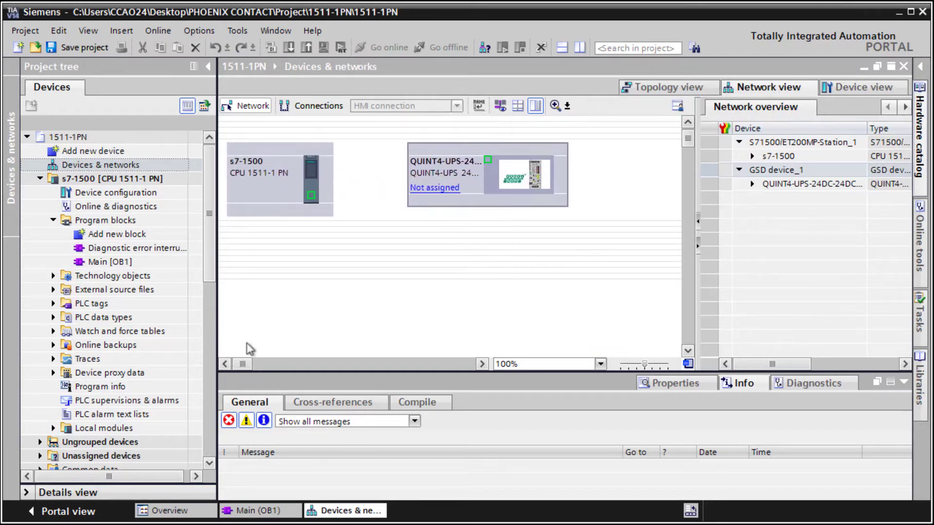
# Assign the UPS to the s7-1500 PROFINET interface and open its device view
pyautogui.click(430, 188)
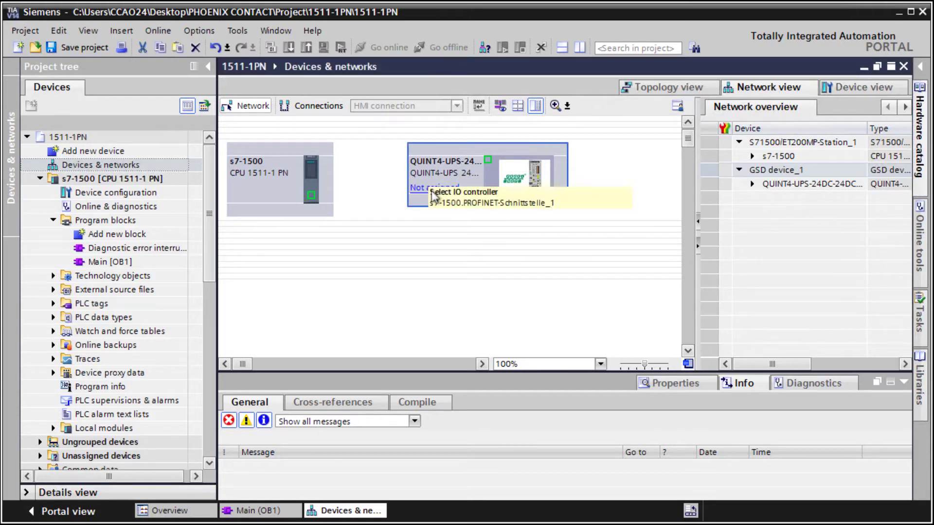
pyautogui.click(444, 204)
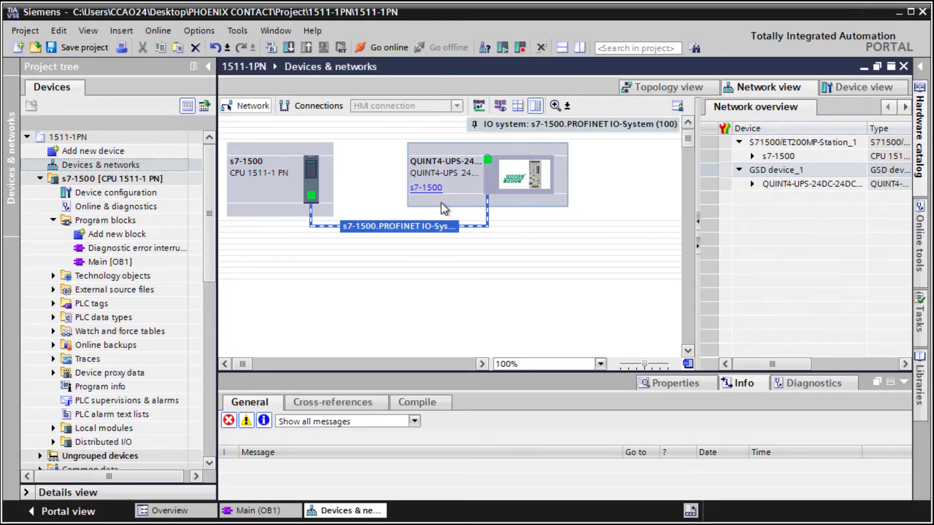
pyautogui.doubleClick(474, 183)
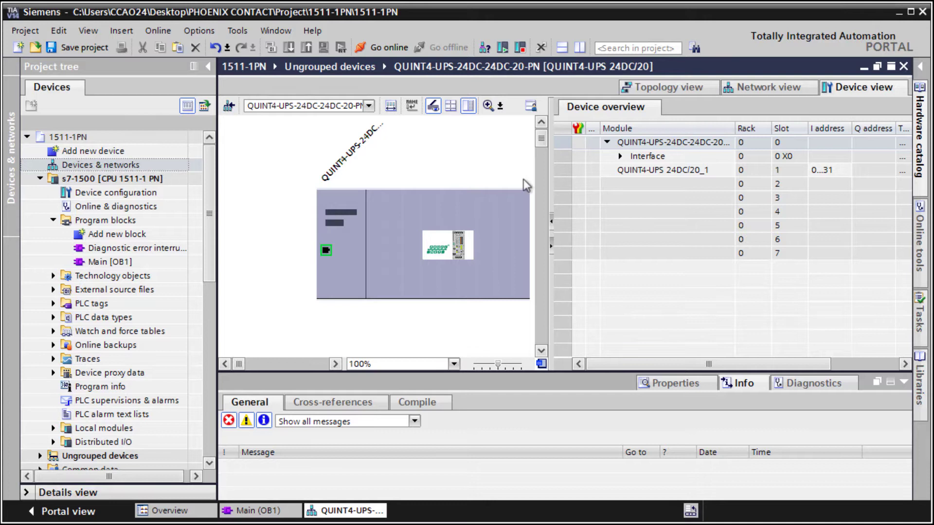
# Drag Battery module VRLA AGM 7.2Ah from the catalog's Module > POWER category into slot 2
pyautogui.click(923, 155)
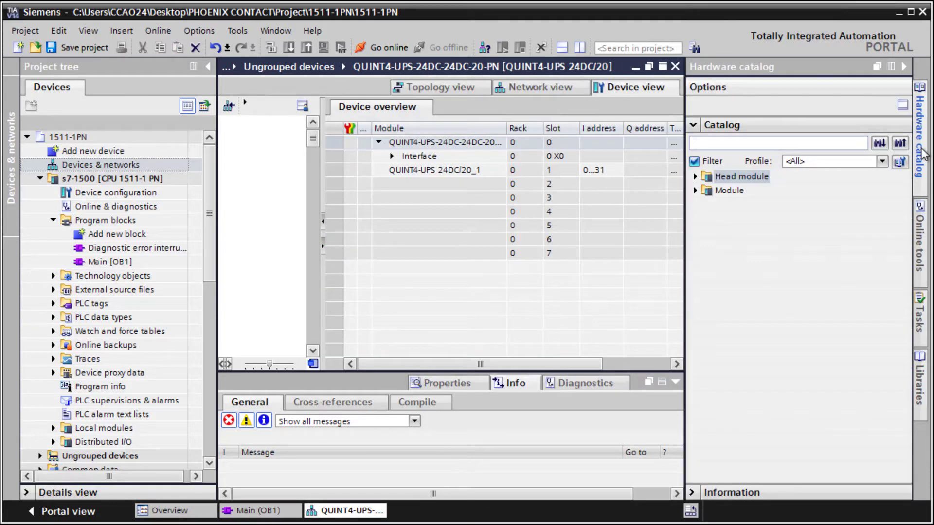
pyautogui.click(695, 191)
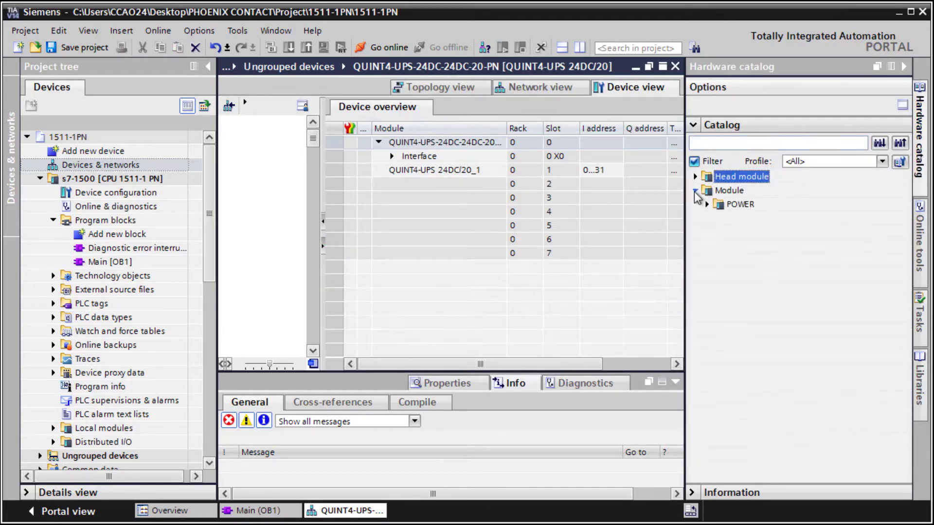
pyautogui.click(707, 205)
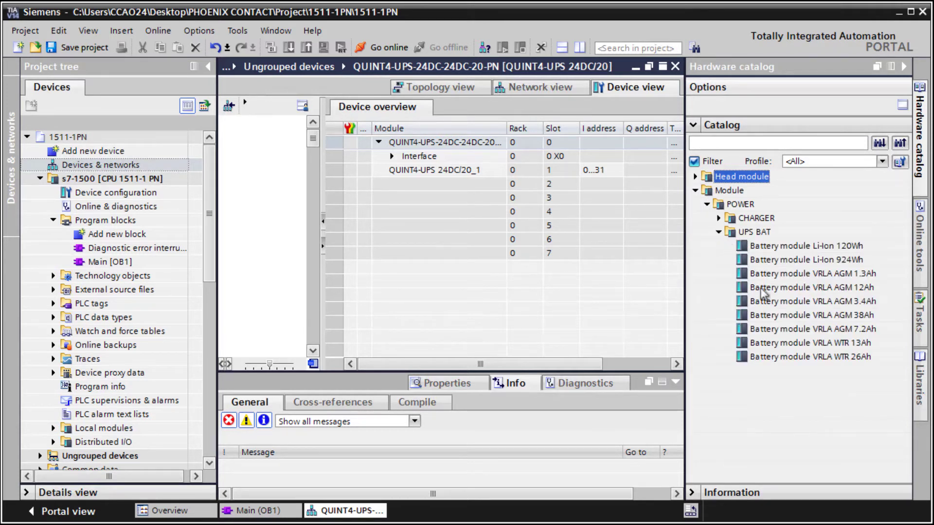
pyautogui.moveTo(794, 334); pyautogui.dragTo(424, 182)
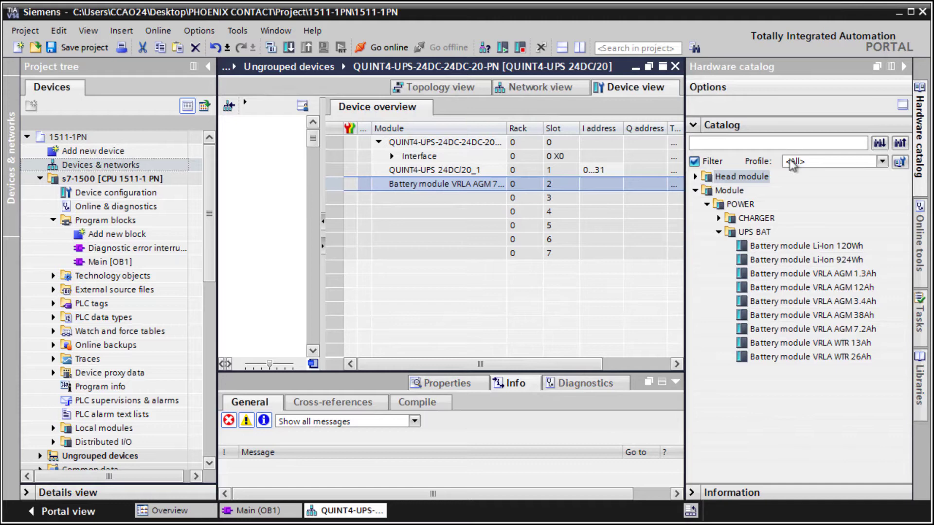
pyautogui.click(919, 158)
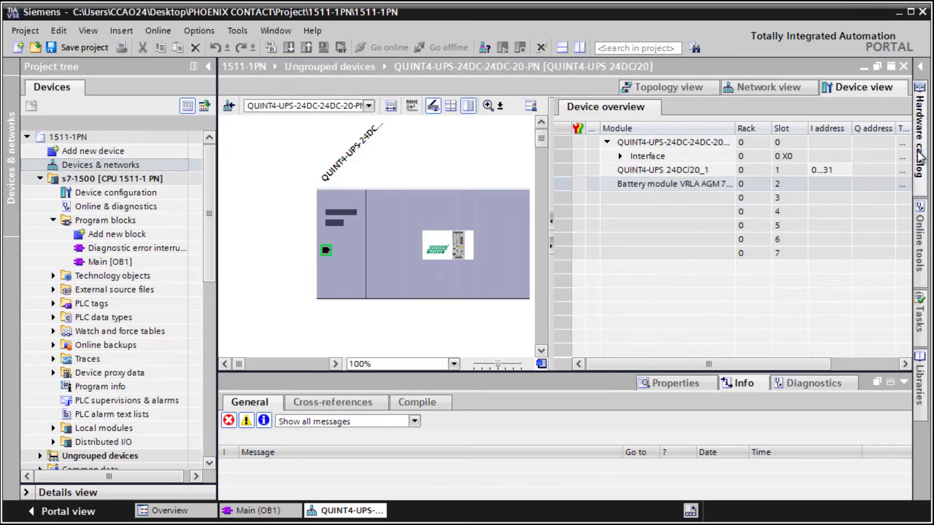
# In the UPS's Ethernet addresses properties, change the IP address to 10.202.180.200
pyautogui.click(664, 384)
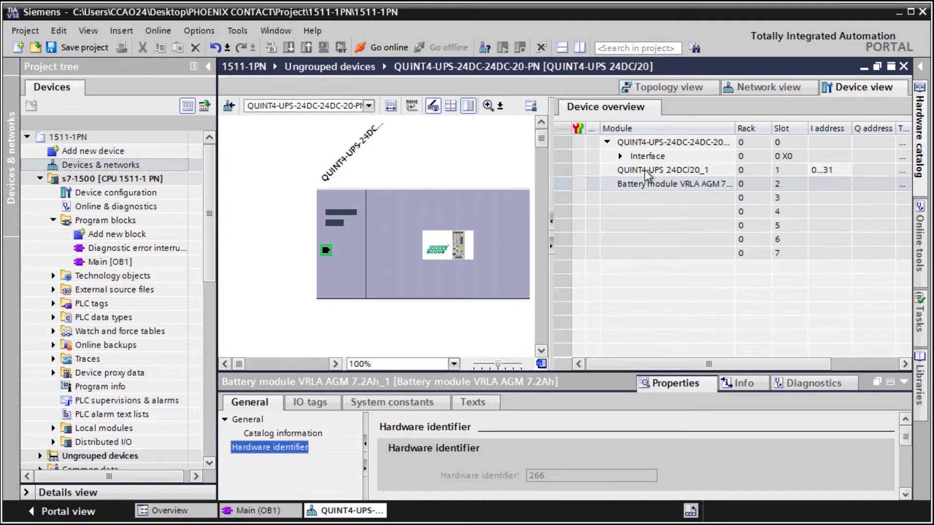
pyautogui.click(645, 146)
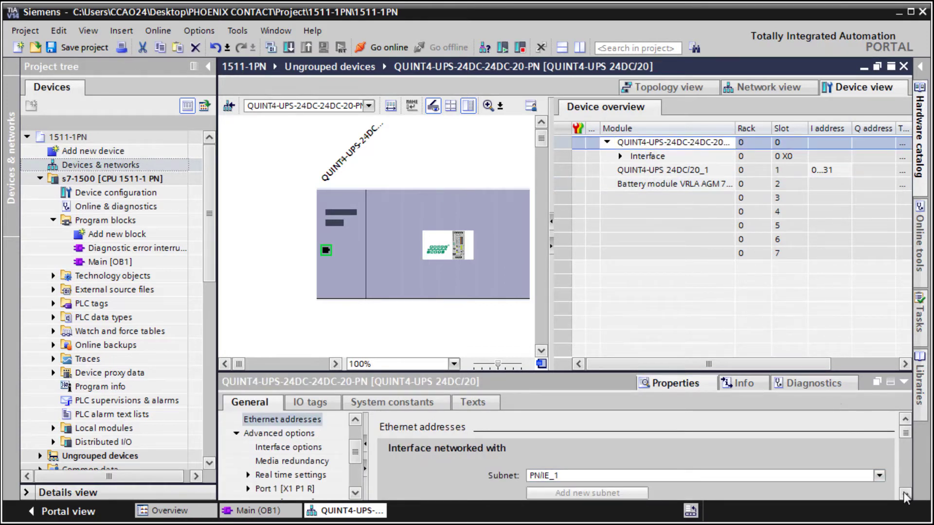
pyautogui.scroll(-5, 903, 492)
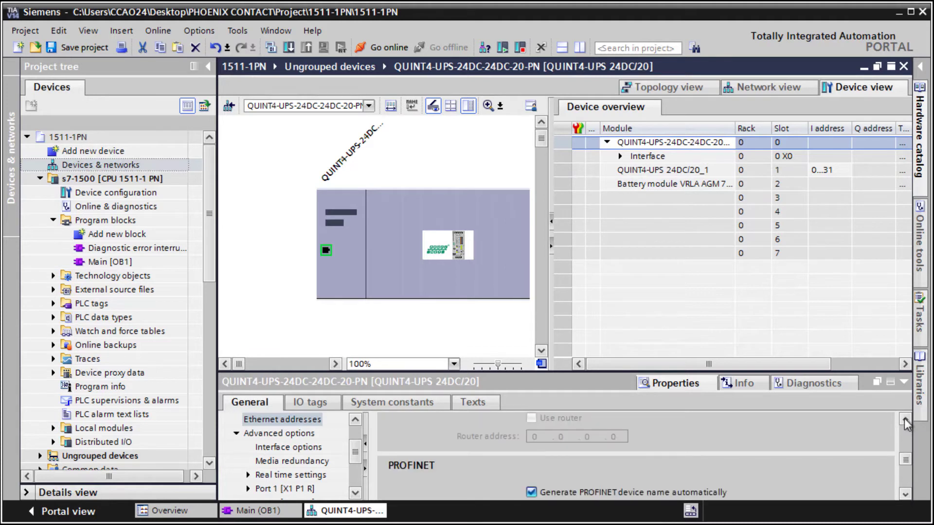
pyautogui.scroll(2, 904, 419)
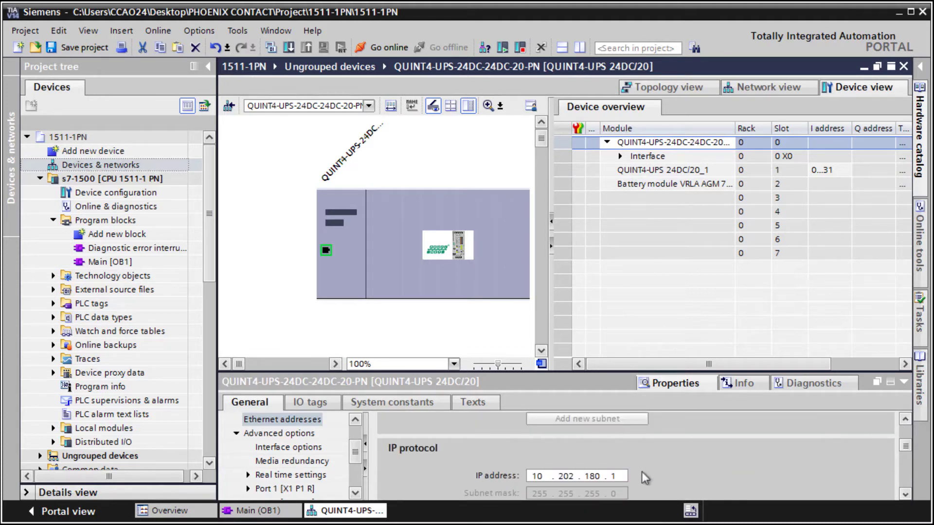
pyautogui.doubleClick(617, 476)
pyautogui.write('200')
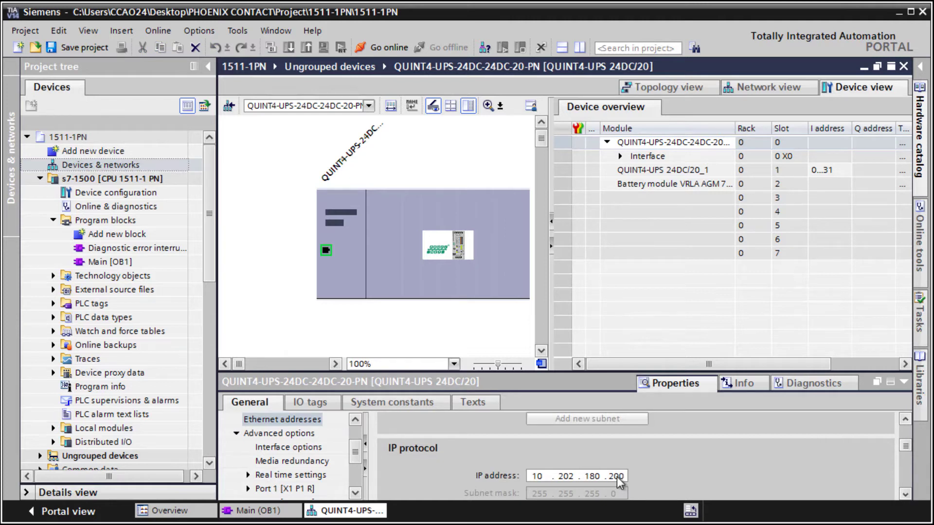
pyautogui.press('Return')
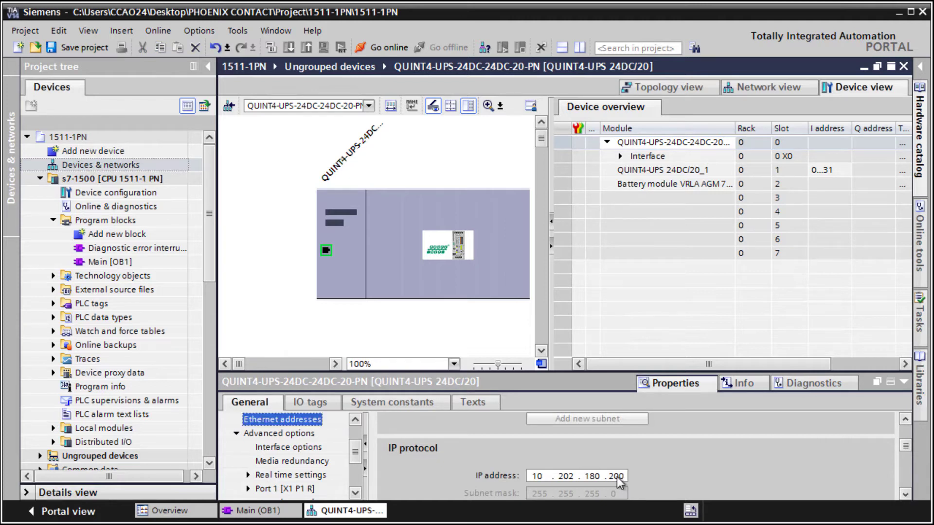
pyautogui.moveTo(209, 275); pyautogui.dragTo(192, 333)
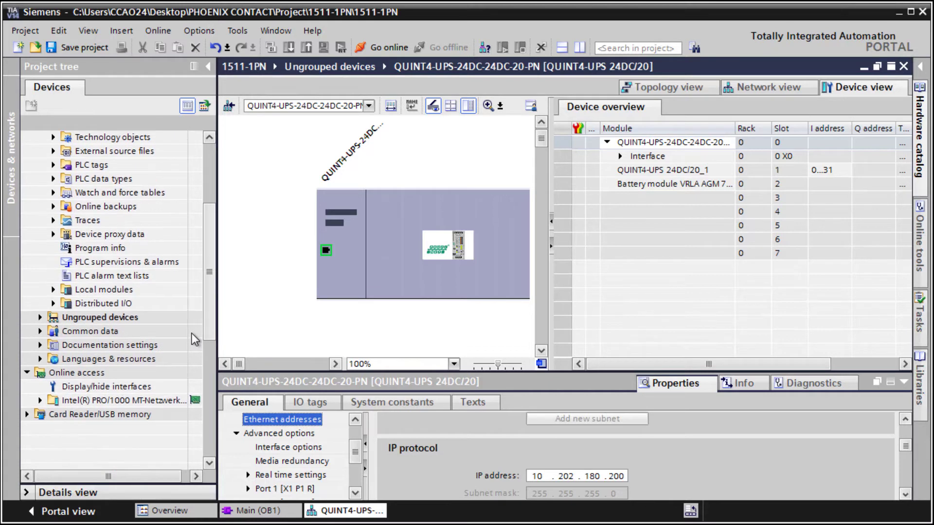
# Update accessible devices on the Intel adapter and open quint4-ups Online & diagnostics Functions
pyautogui.click(40, 400)
pyautogui.doubleClick(83, 414)
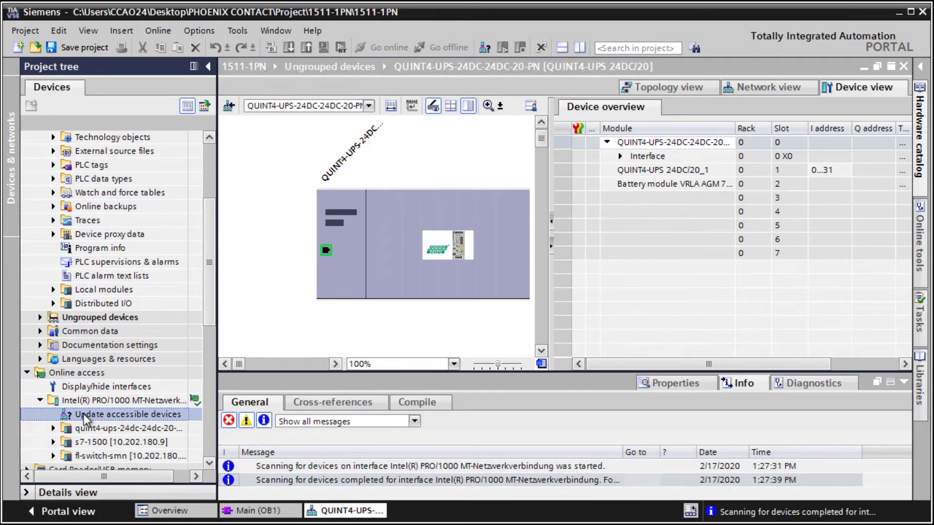
pyautogui.click(53, 427)
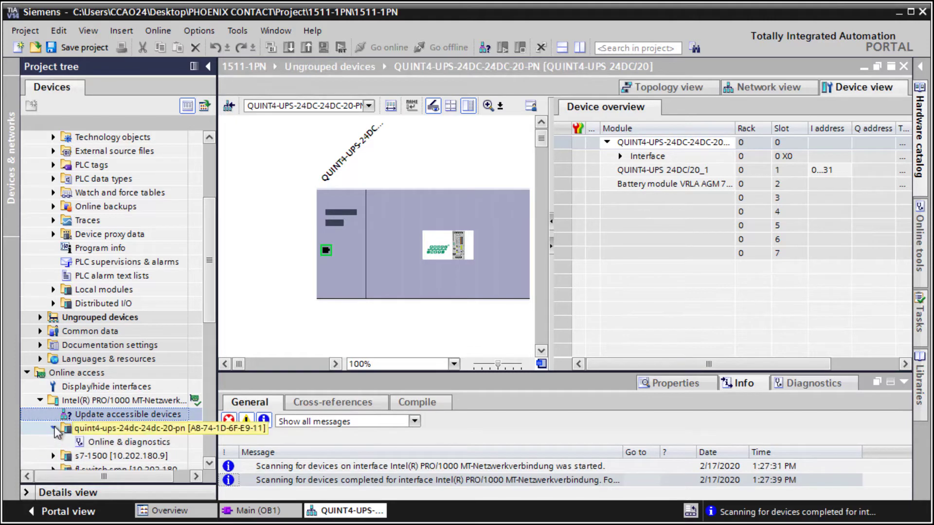
pyautogui.doubleClick(101, 442)
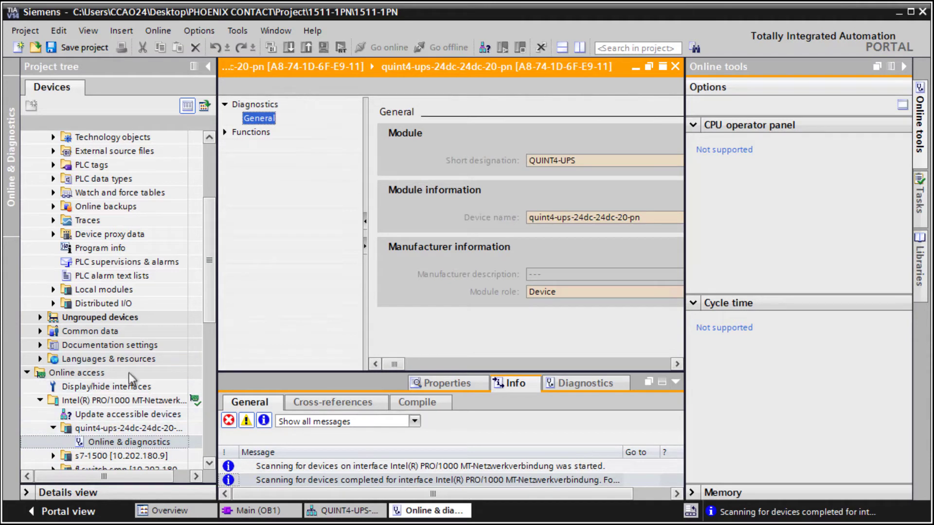
pyautogui.click(225, 131)
pyautogui.click(689, 170)
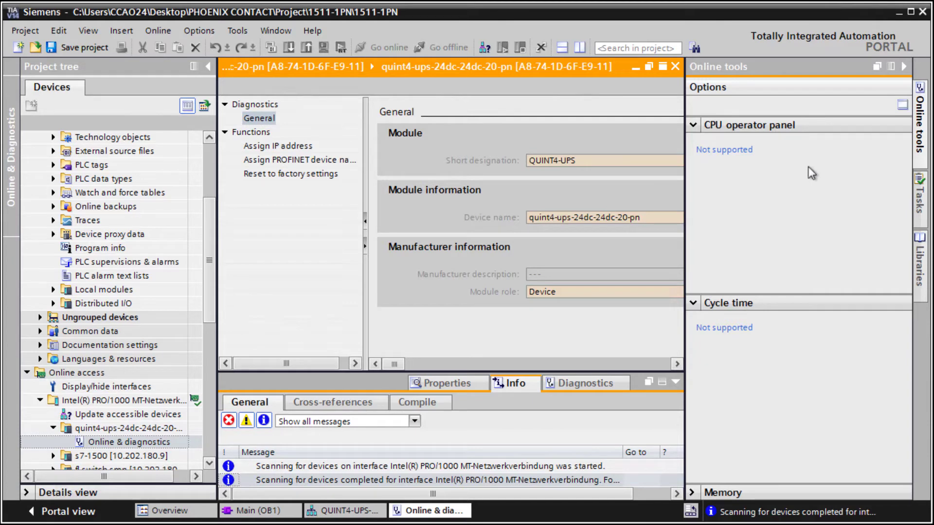
pyautogui.click(905, 66)
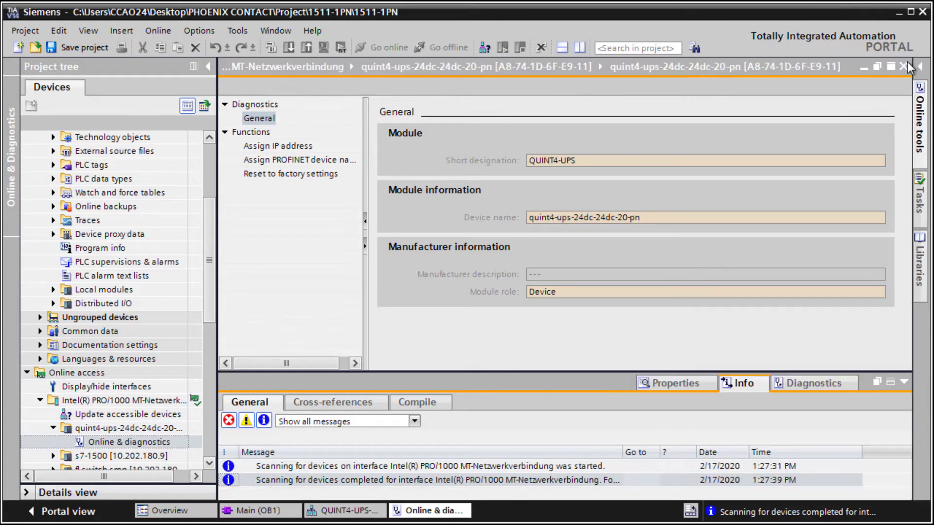
# Assign the online UPS the IP address 10.202.180.200 with subnet mask 255.0.0.0
pyautogui.click(290, 145)
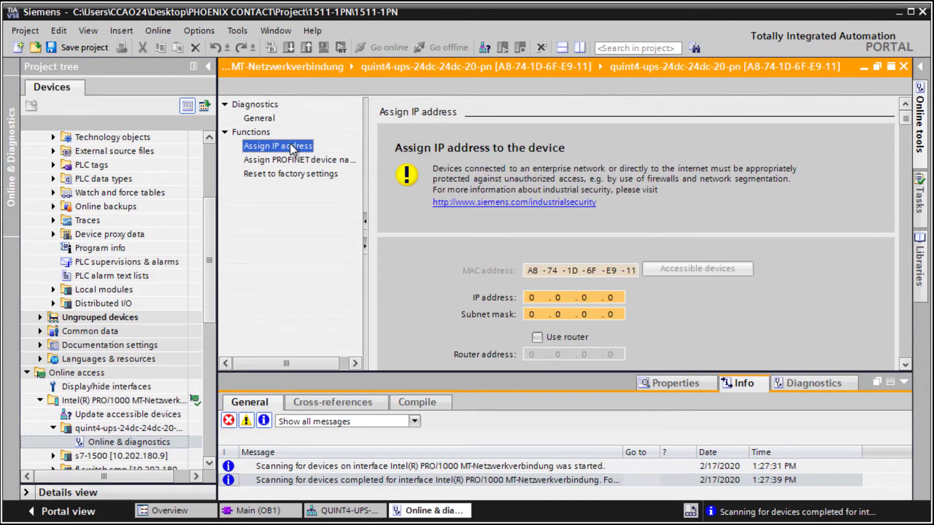
pyautogui.click(531, 298)
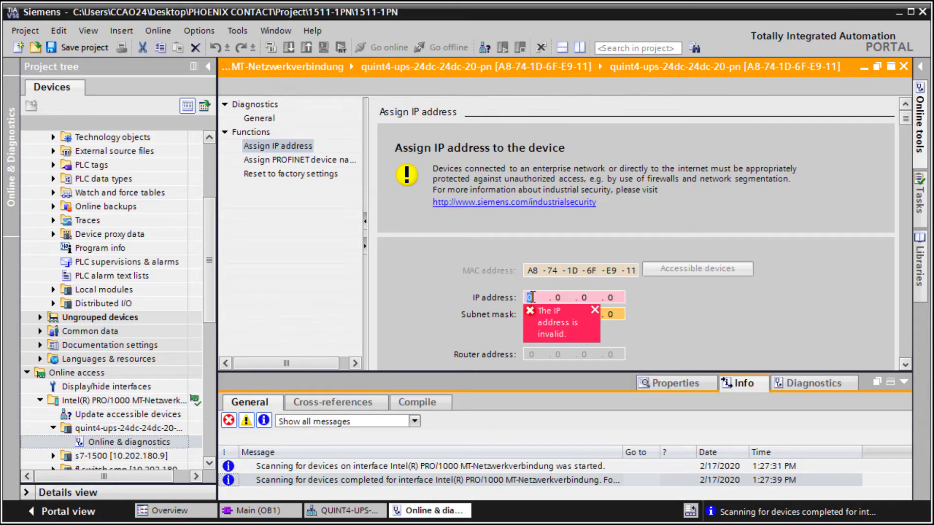
pyautogui.write('10 ')
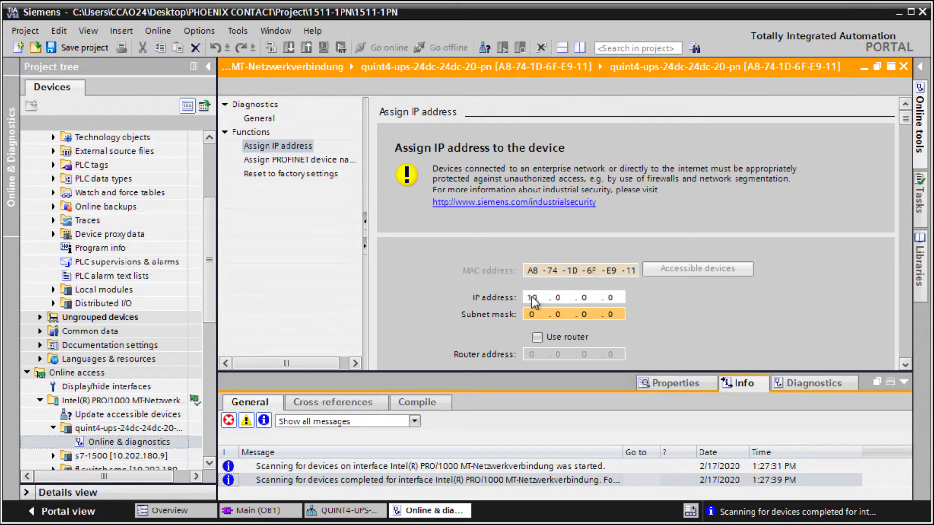
pyautogui.write('. 202 . 180 . 200')
pyautogui.press('Tab')
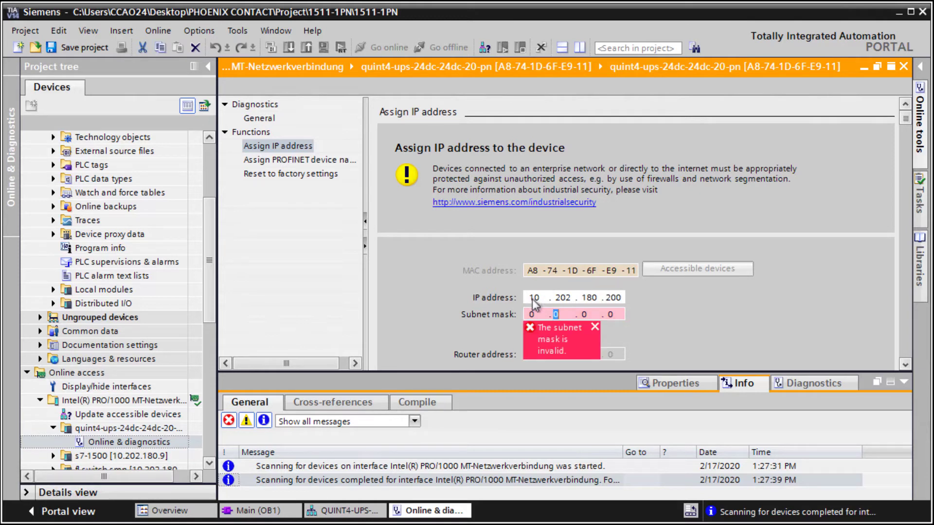
pyautogui.click(536, 315)
pyautogui.write('255')
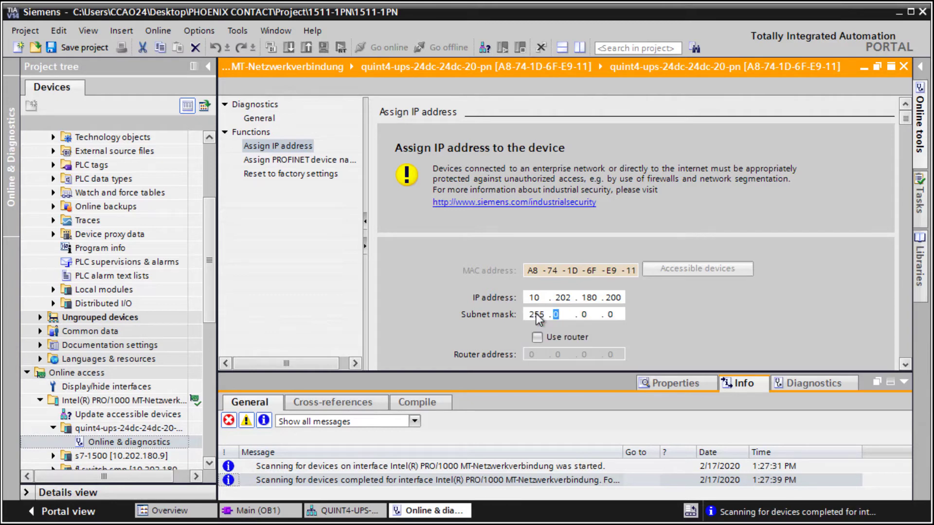
pyautogui.press('Tab')
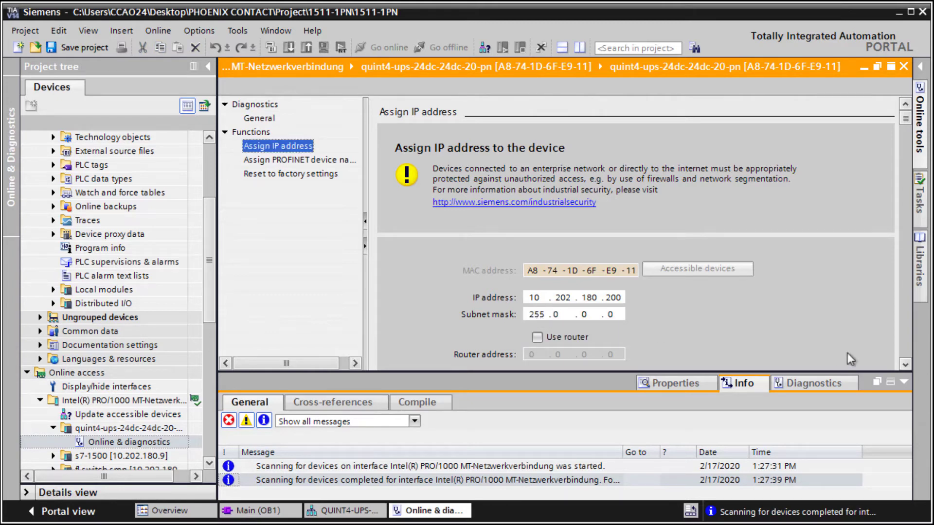
pyautogui.click(905, 363)
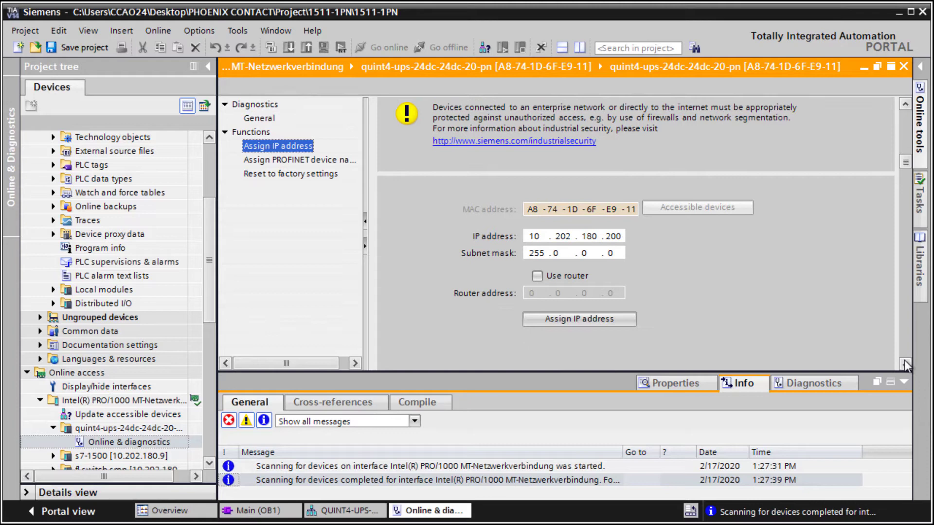
pyautogui.click(632, 316)
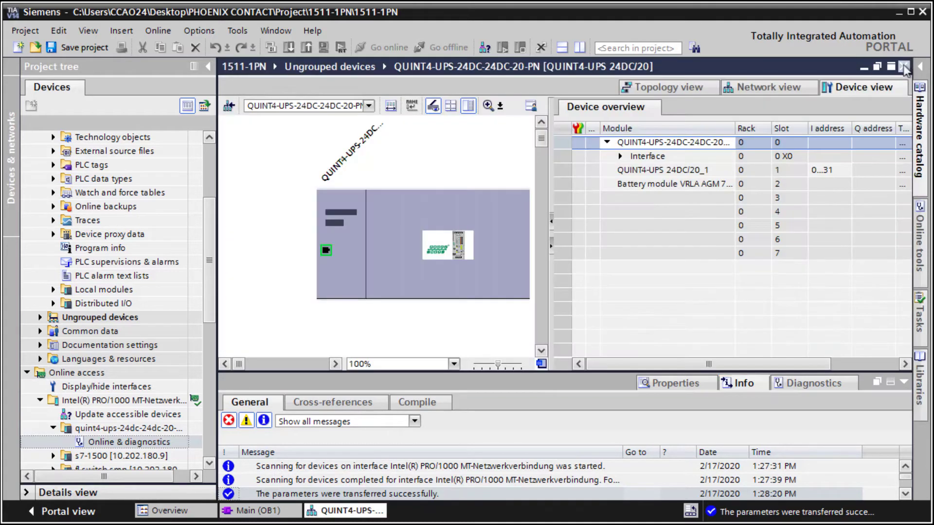
# Close the online diagnostics and open Main [OB1] for editing
pyautogui.click(904, 67)
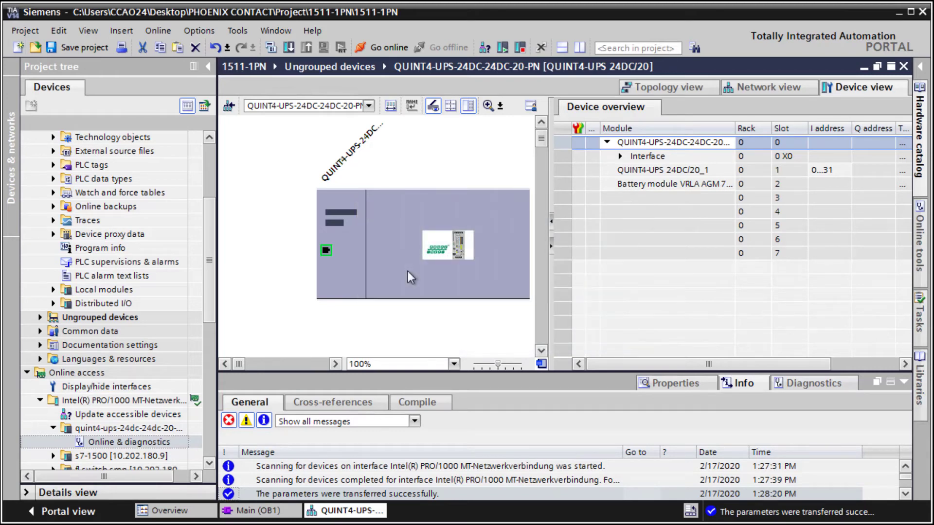
pyautogui.scroll(5, 208, 135)
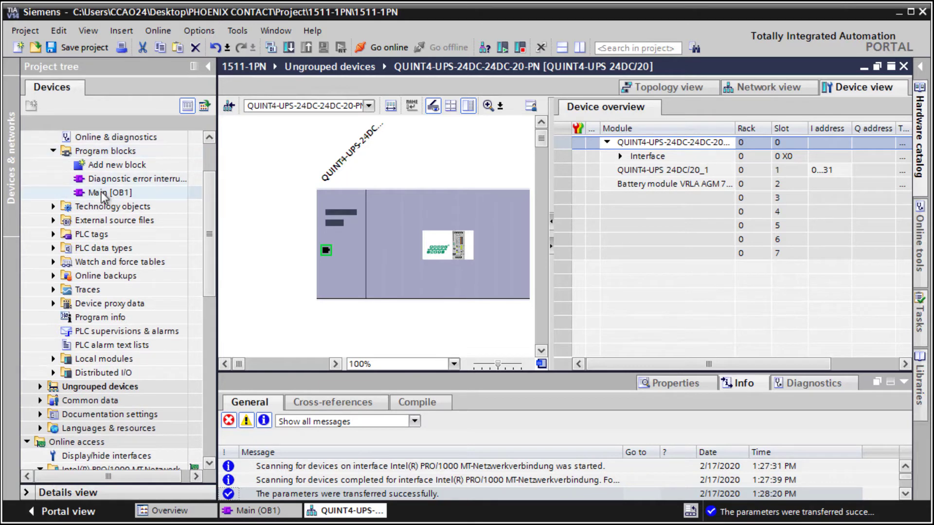
pyautogui.doubleClick(103, 192)
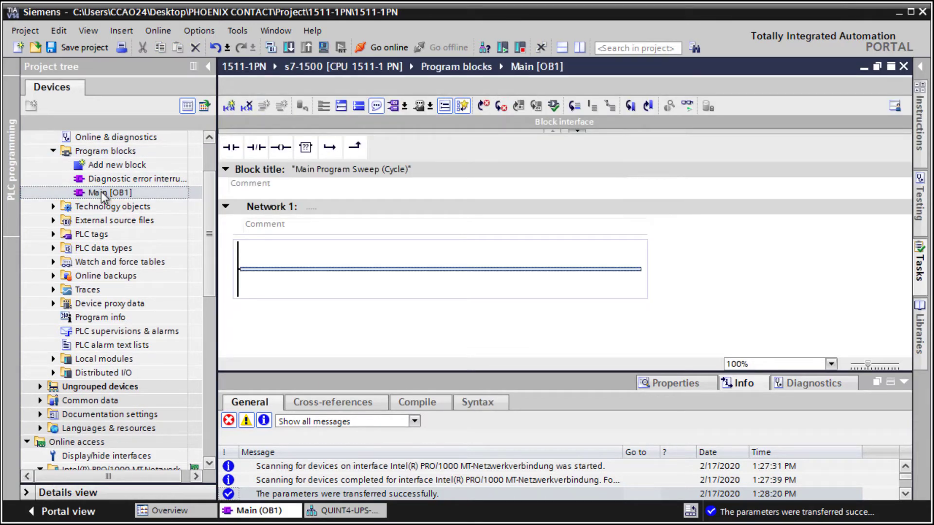
# Browse Desktop > PHOENIX CONTACT > Software Package to the PowerSupplies_1 global library file
pyautogui.click(920, 333)
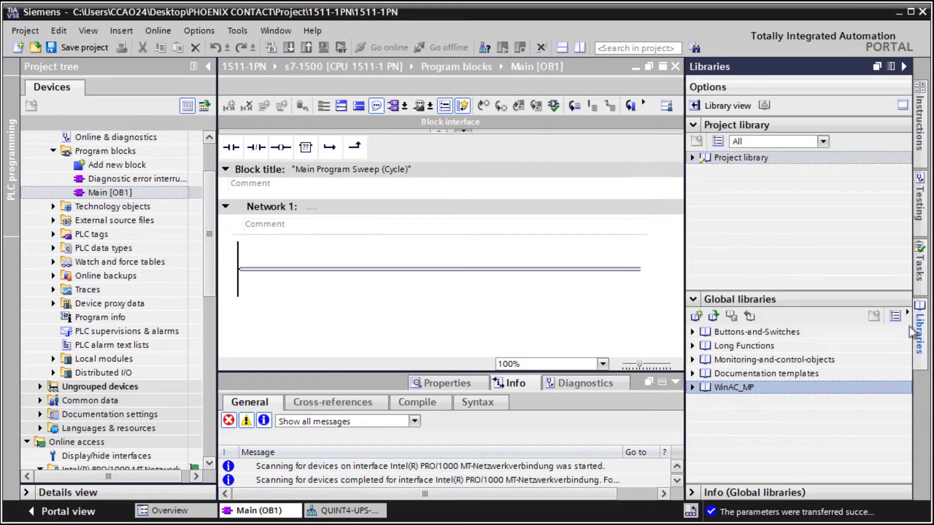
pyautogui.click(713, 317)
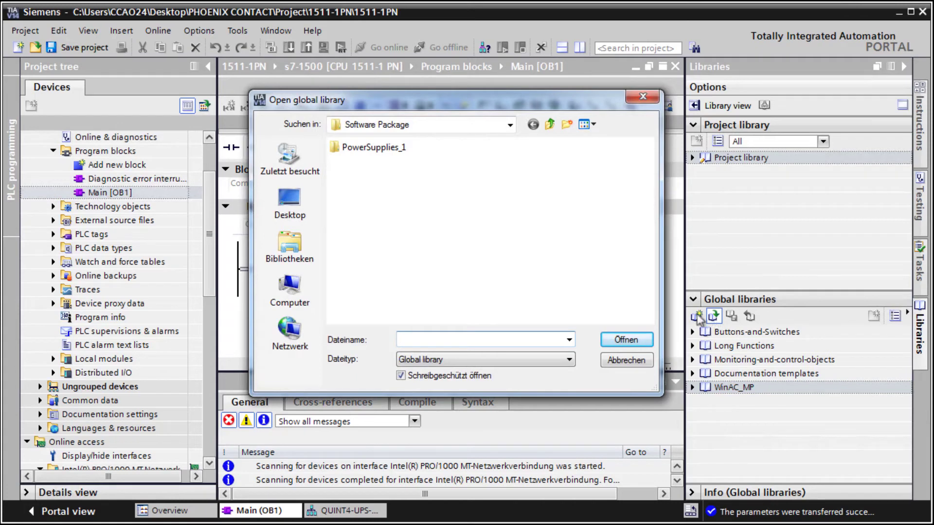
pyautogui.click(294, 209)
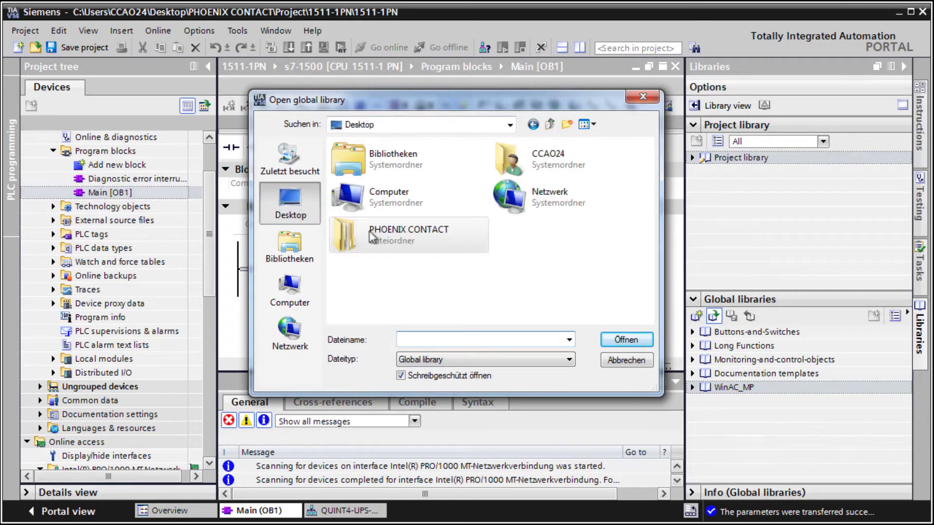
pyautogui.doubleClick(398, 240)
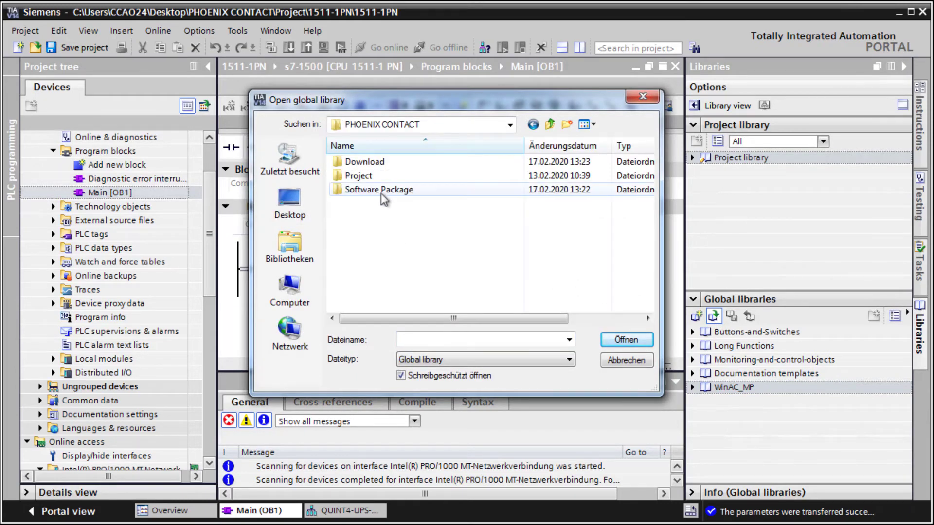
pyautogui.doubleClick(380, 191)
pyautogui.doubleClick(378, 149)
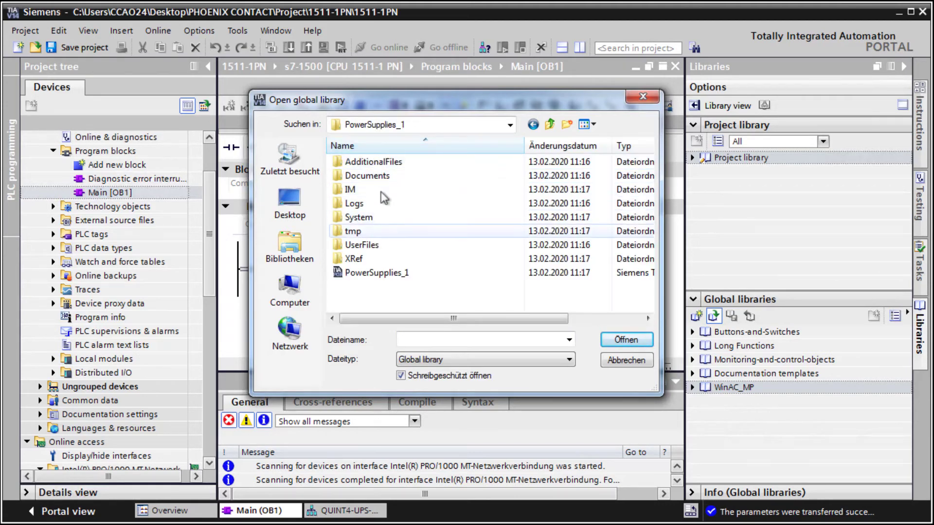
pyautogui.click(389, 273)
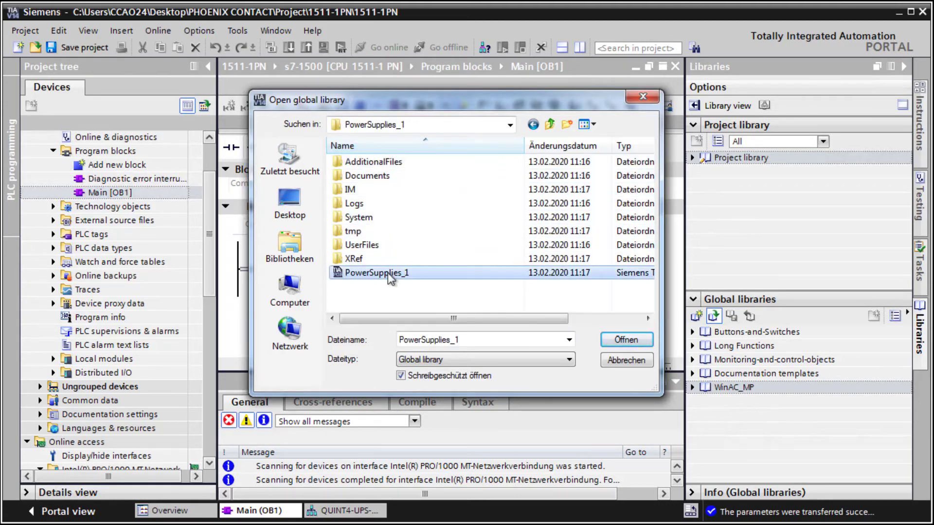
# Open the PowerSupplies_1 library and expand Master copies > CPU15xx > Function blocks
pyautogui.click(626, 339)
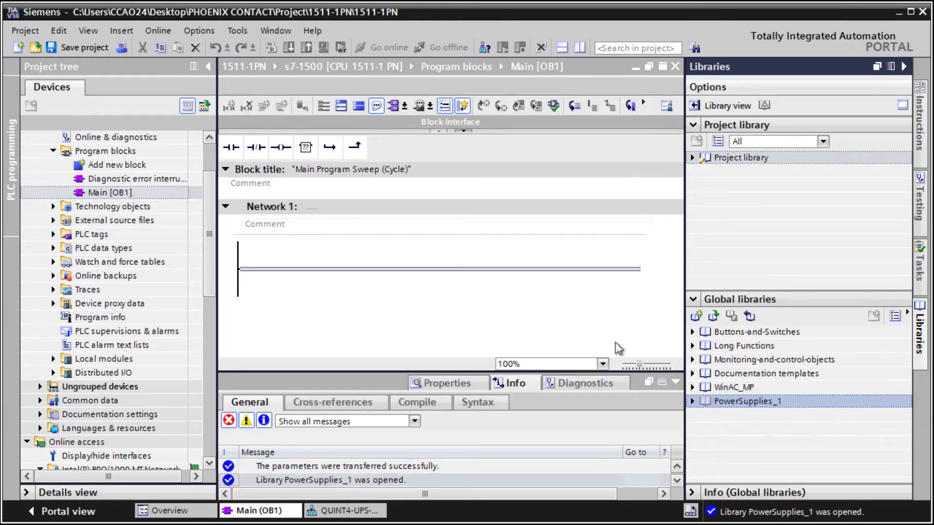
pyautogui.click(691, 401)
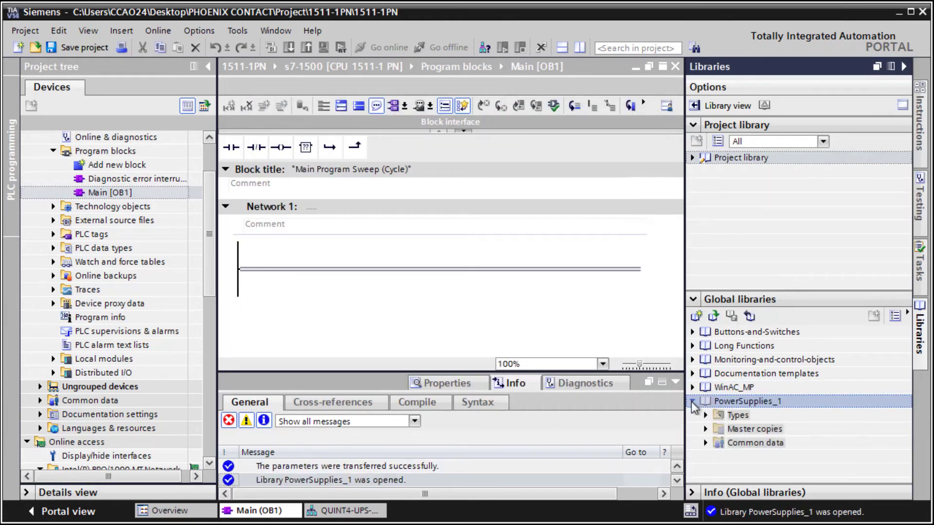
pyautogui.click(705, 428)
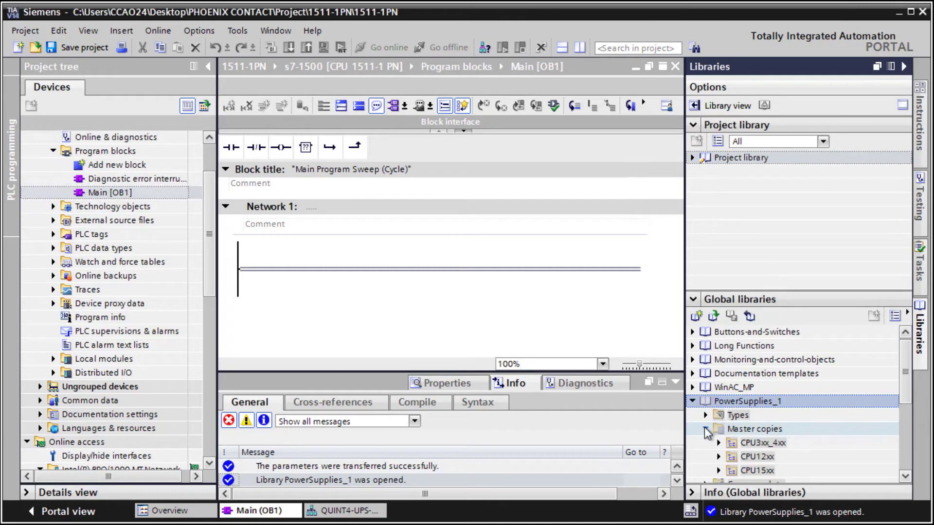
pyautogui.click(905, 476)
pyautogui.click(905, 477)
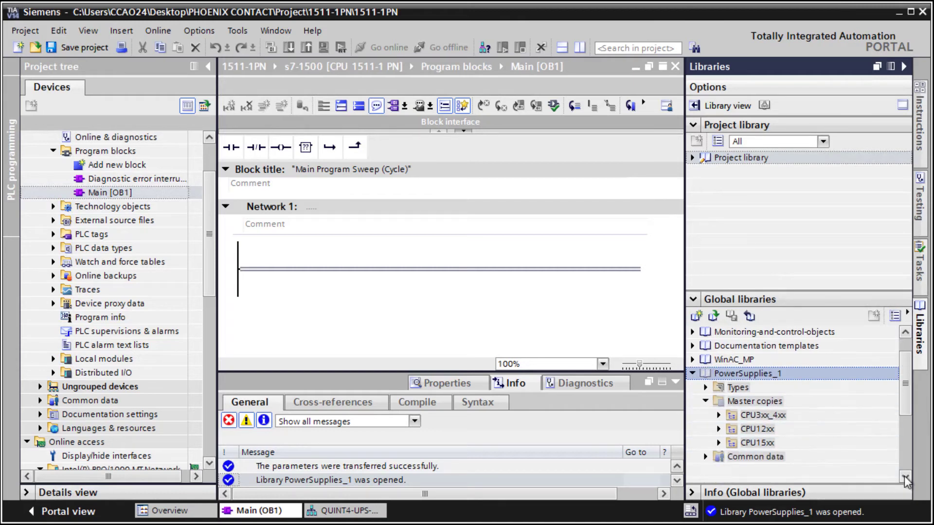
pyautogui.click(904, 476)
pyautogui.click(905, 477)
pyautogui.click(718, 415)
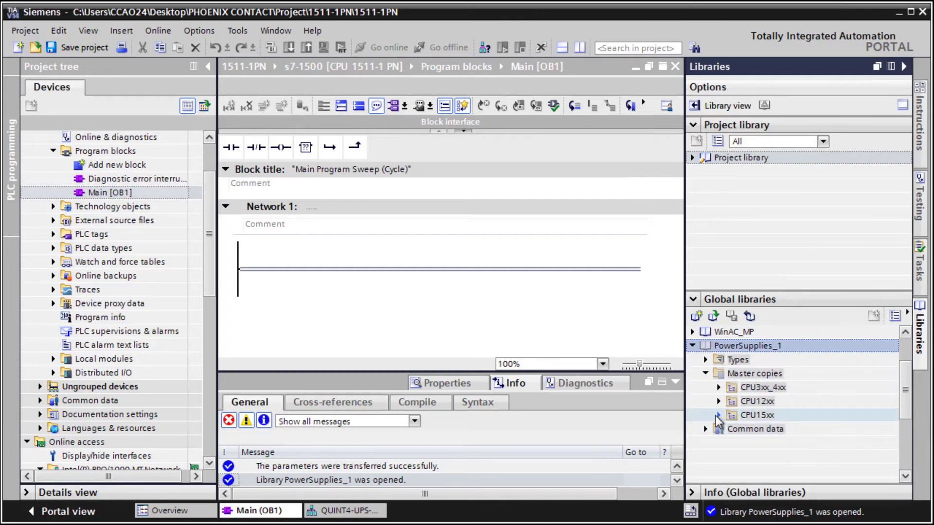
pyautogui.click(732, 442)
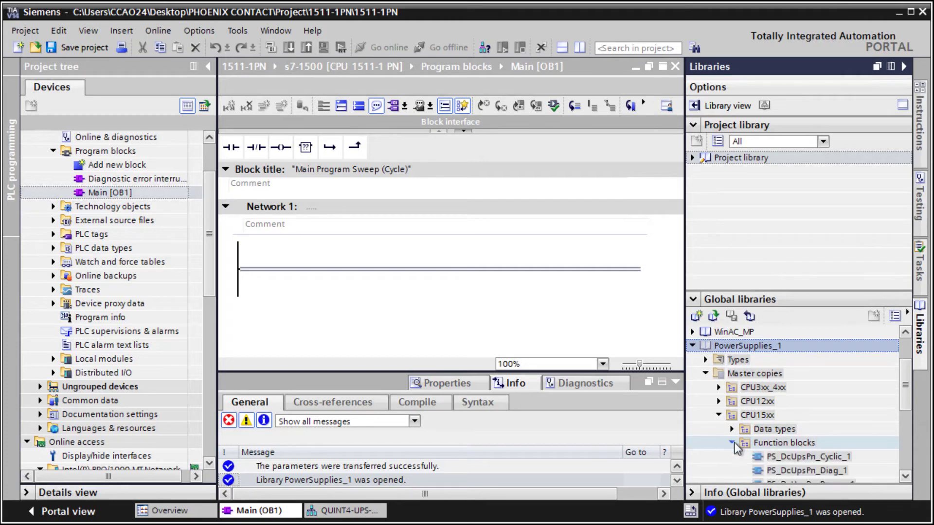
# Call PS_DcUpsPn_Cyclic_1 in Network 1 with an automatic single-instance data block
pyautogui.moveTo(788, 458); pyautogui.dragTo(433, 266)
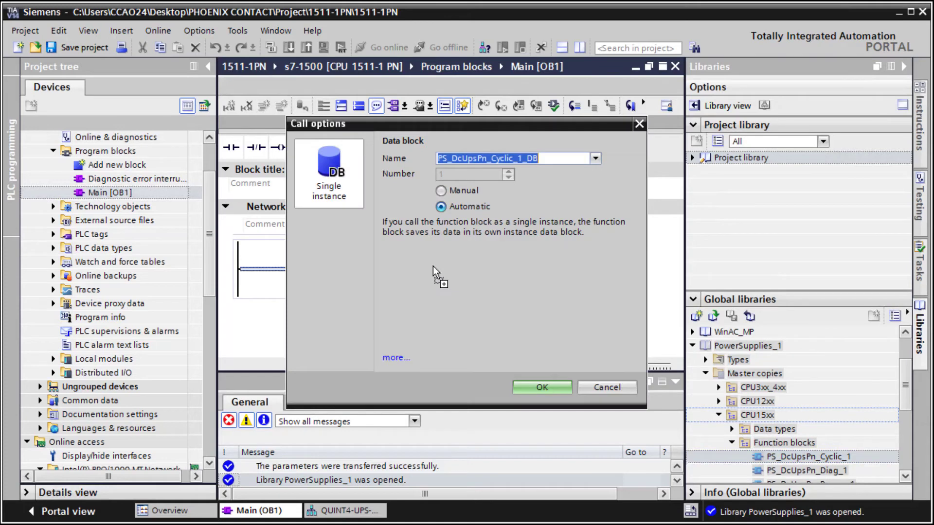
pyautogui.click(542, 387)
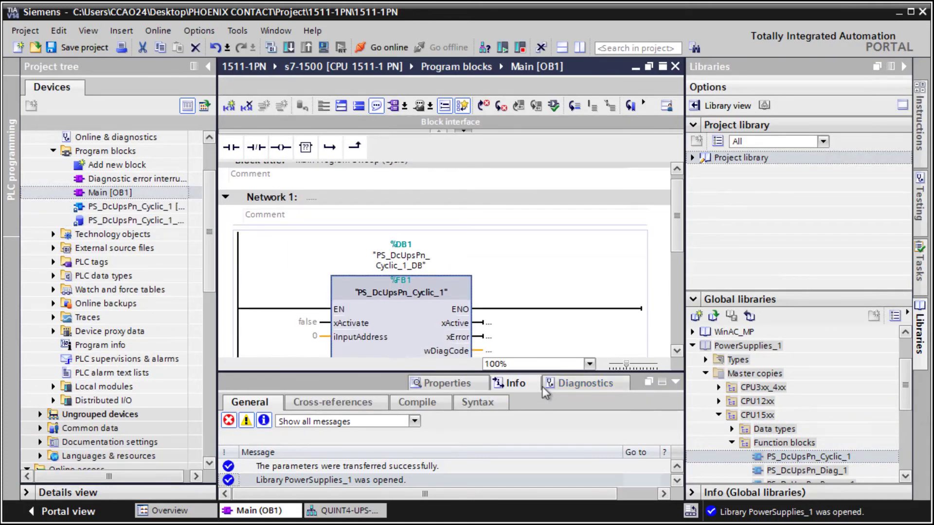
pyautogui.moveTo(539, 419); pyautogui.dragTo(542, 441)
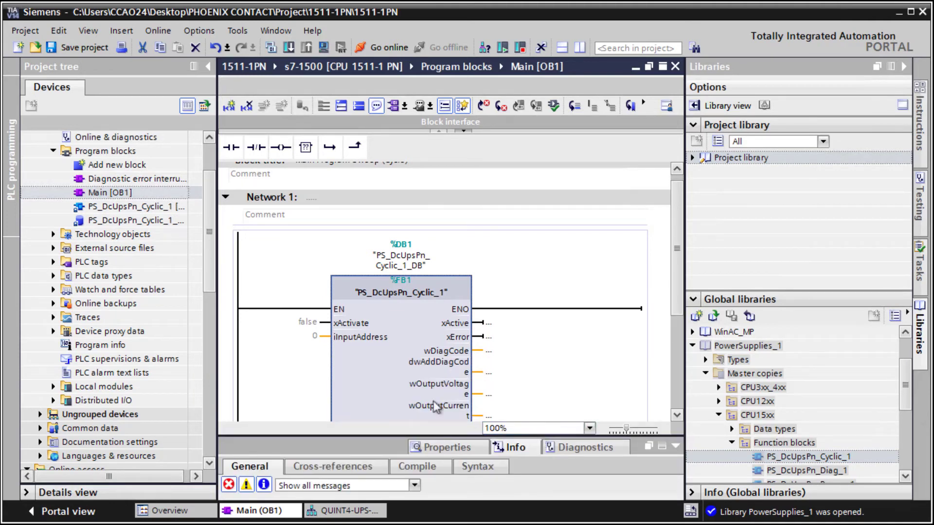
# Drag PS_UDT_CYCLIC, PS_UDT_STATUS_FUNCTION and PS_UDT_STATUS_INTERFACE from library CPU15xx Data types into PLC data types
pyautogui.click(53, 276)
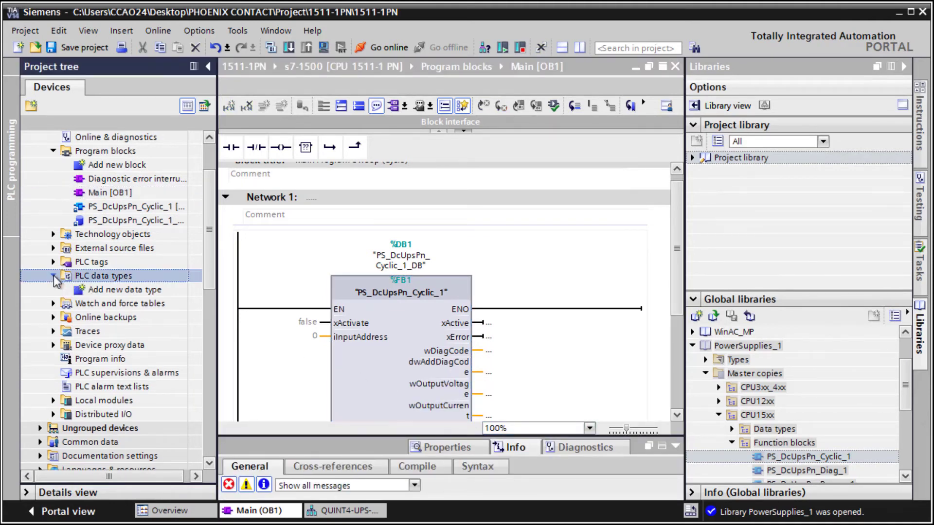
pyautogui.click(729, 431)
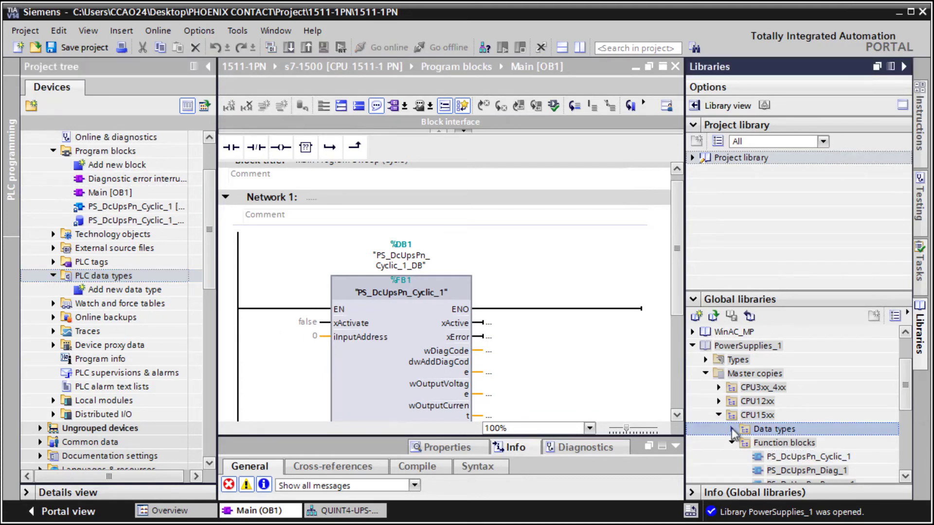
pyautogui.click(732, 429)
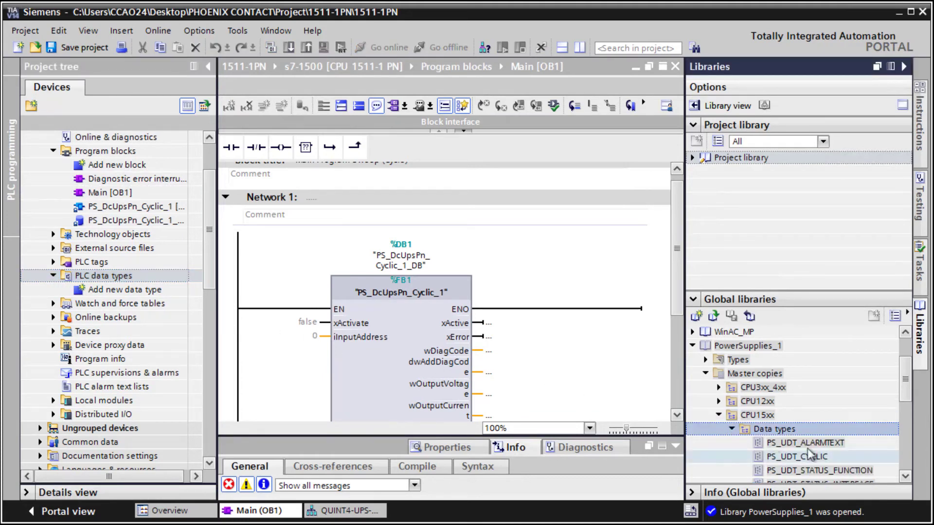
pyautogui.click(905, 475)
pyautogui.click(905, 476)
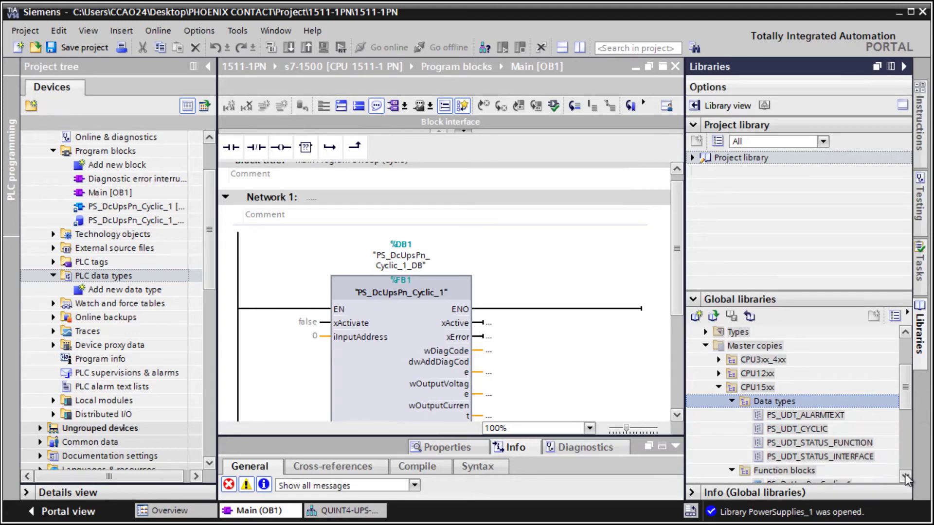
pyautogui.click(816, 430)
pyautogui.keyDown('ctrl'); pyautogui.click(816, 443); pyautogui.keyUp('ctrl')
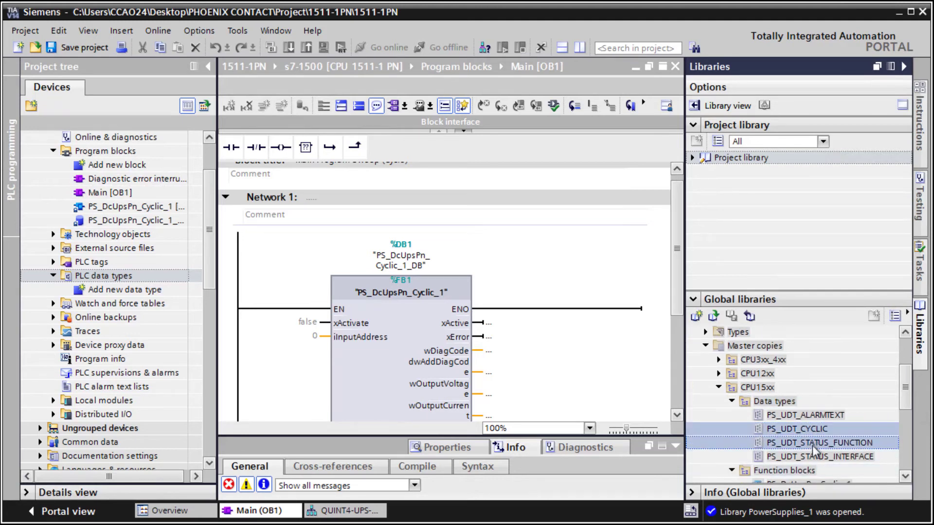
pyautogui.keyDown('ctrl'); pyautogui.click(816, 457); pyautogui.keyUp('ctrl')
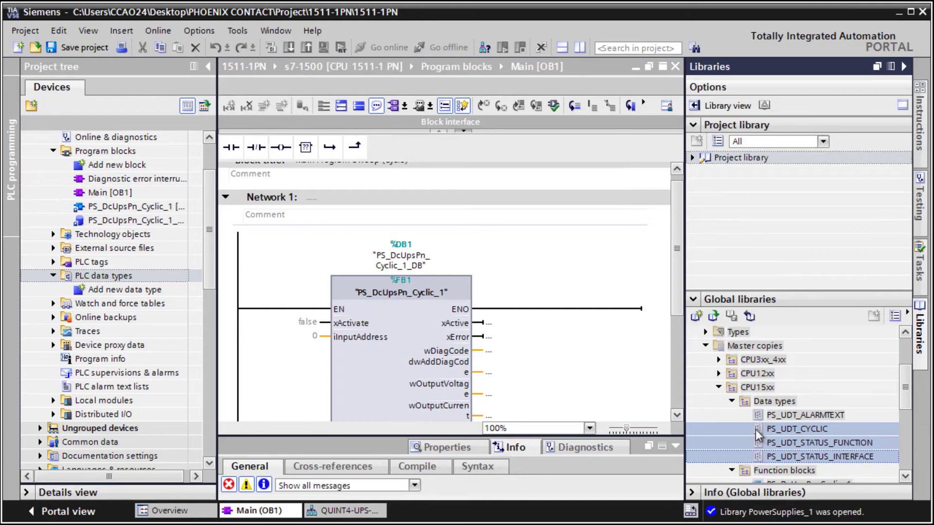
pyautogui.moveTo(767, 440); pyautogui.dragTo(158, 294)
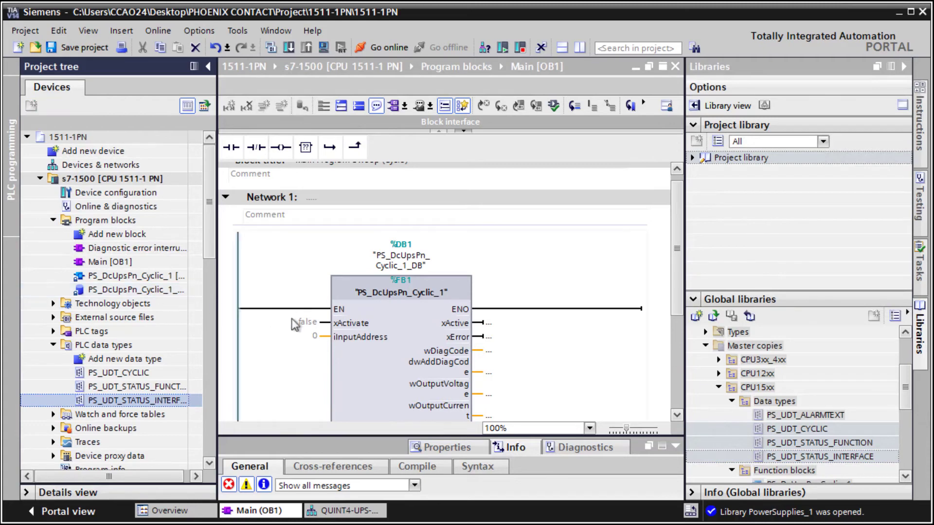
# Replace false with true on the block call's xActivate input
pyautogui.click(308, 322)
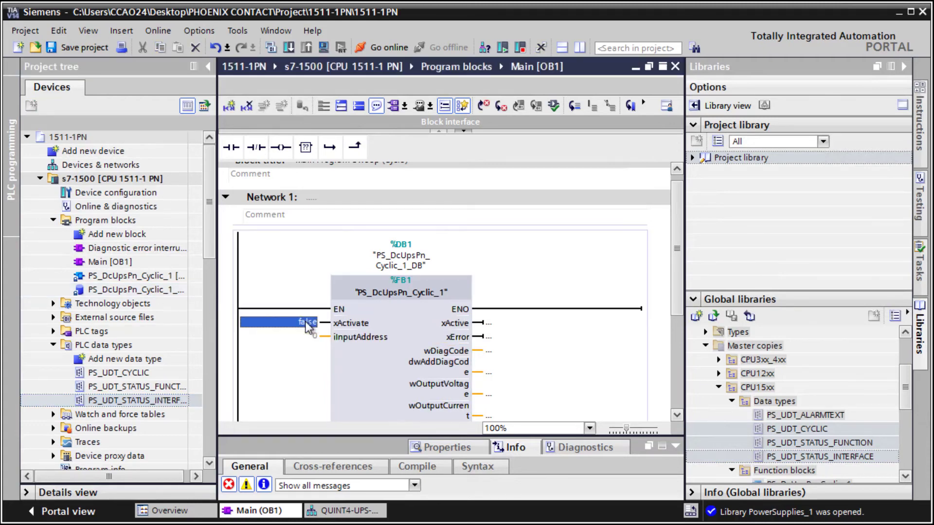
pyautogui.press('BackSpace')
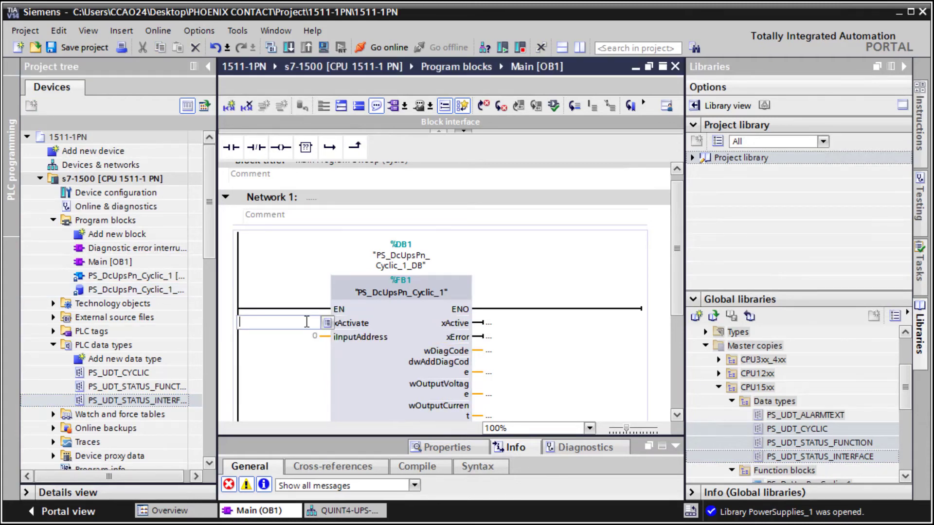
pyautogui.write('true')
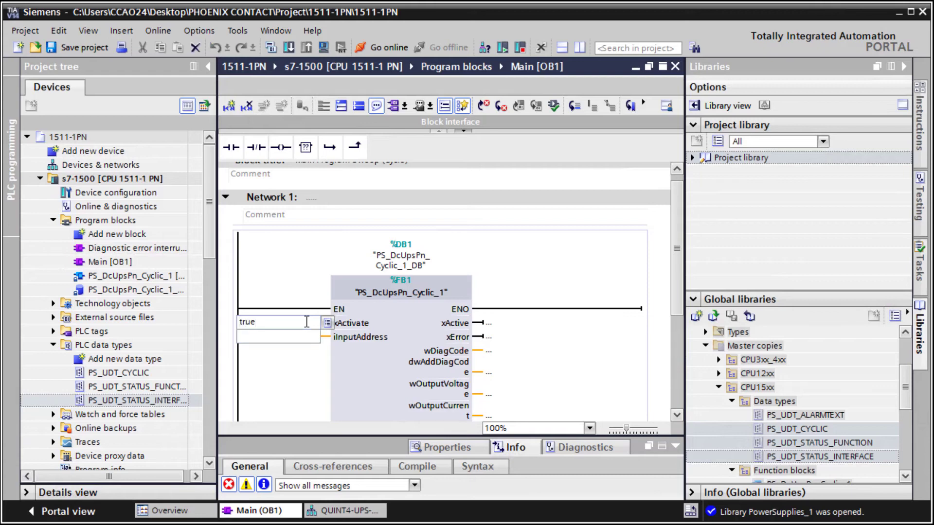
pyautogui.press('Return')
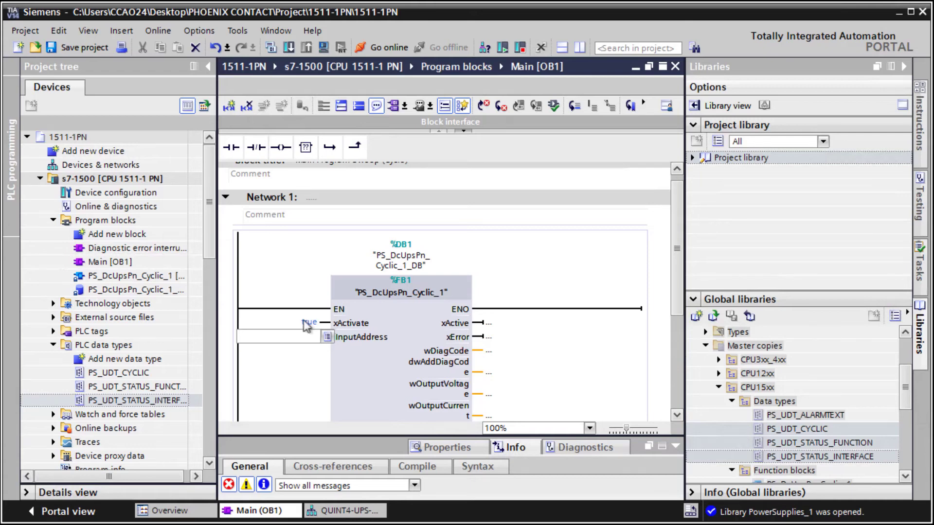
pyautogui.moveTo(209, 257); pyautogui.dragTo(206, 314)
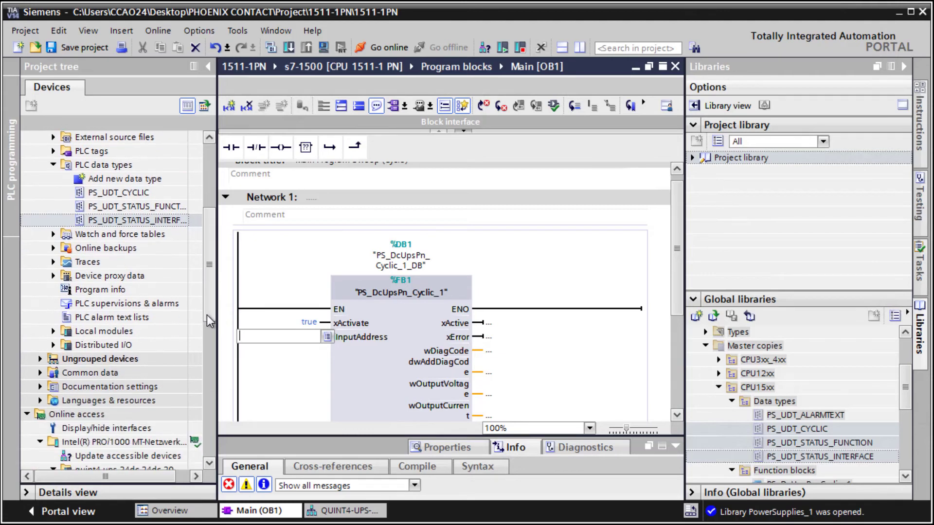
pyautogui.click(40, 358)
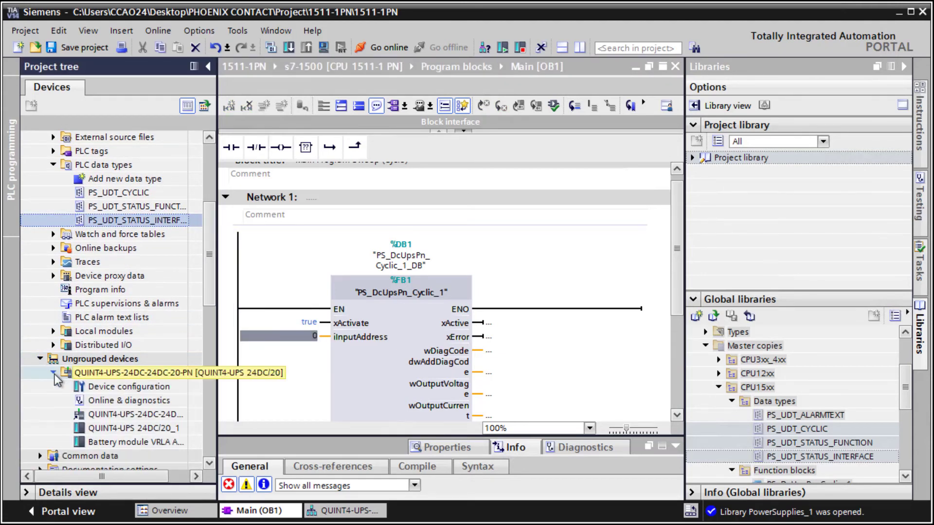
pyautogui.doubleClick(101, 388)
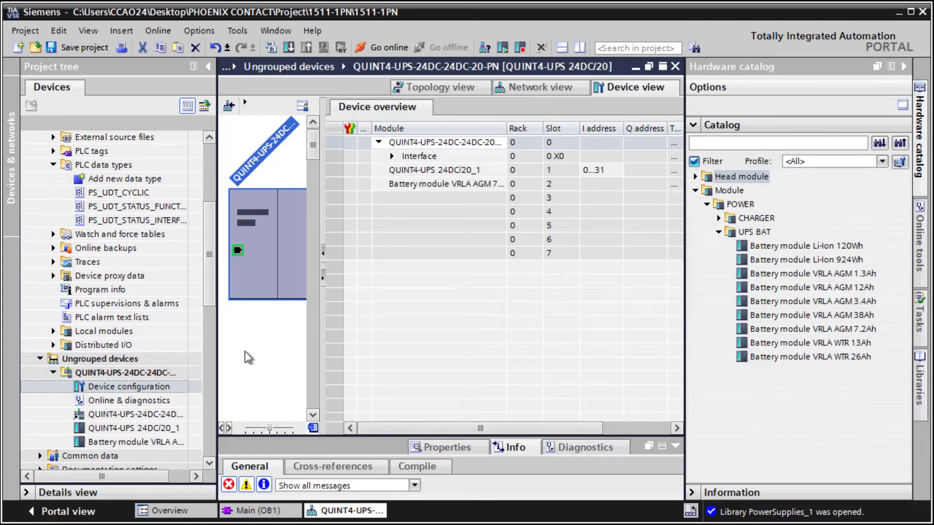
pyautogui.click(922, 182)
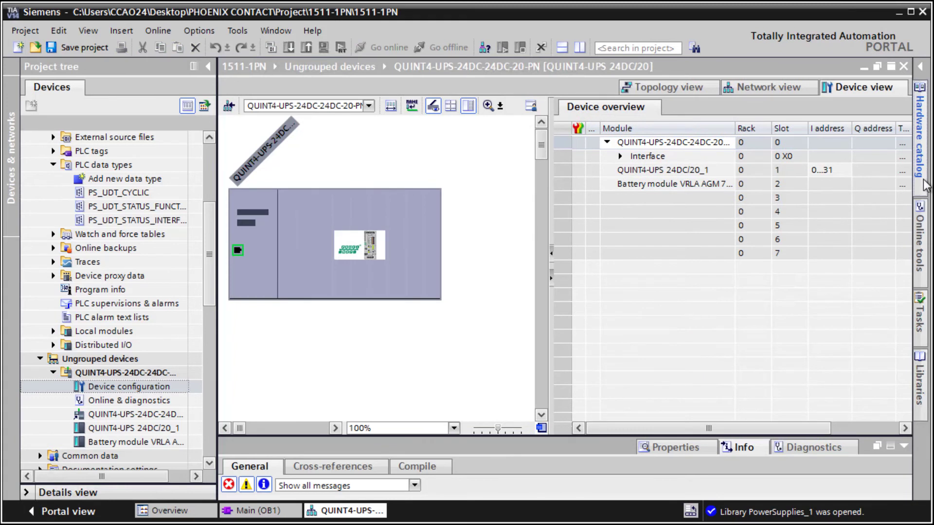
pyautogui.click(662, 174)
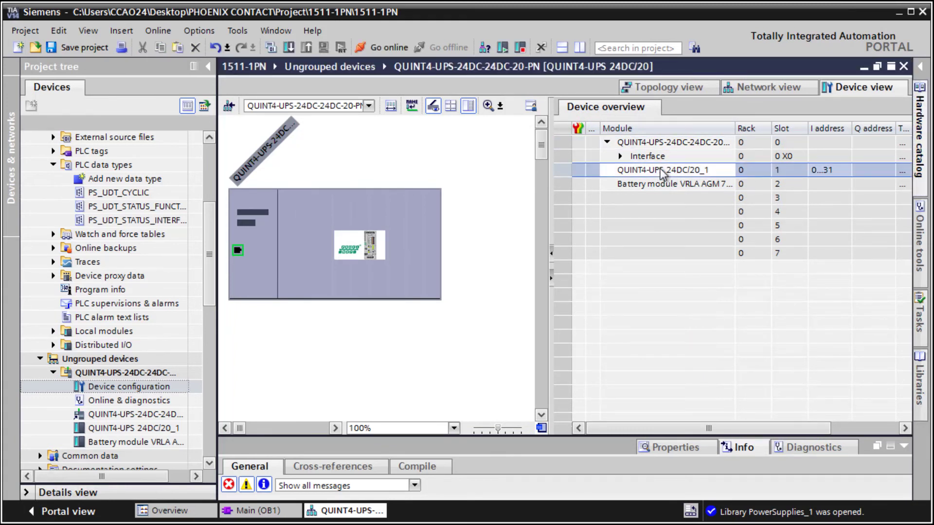
pyautogui.click(667, 445)
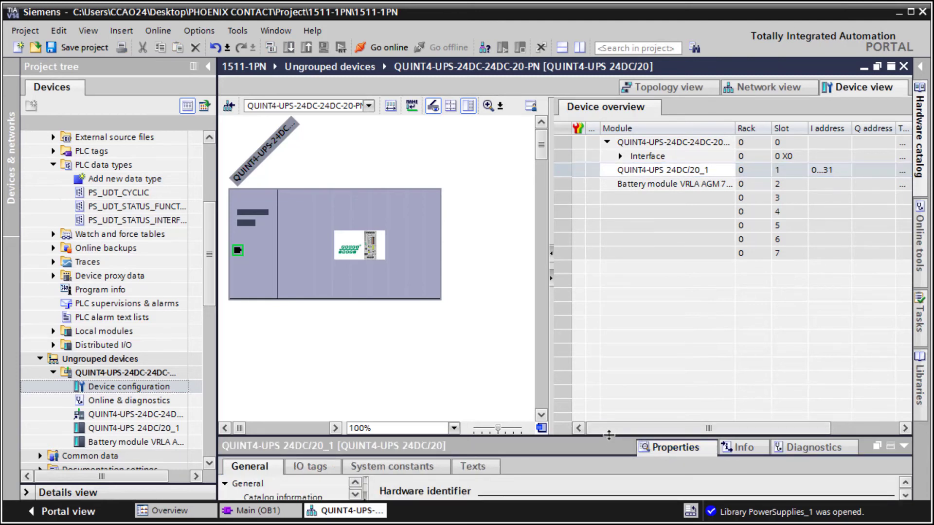
pyautogui.moveTo(610, 435); pyautogui.dragTo(617, 339)
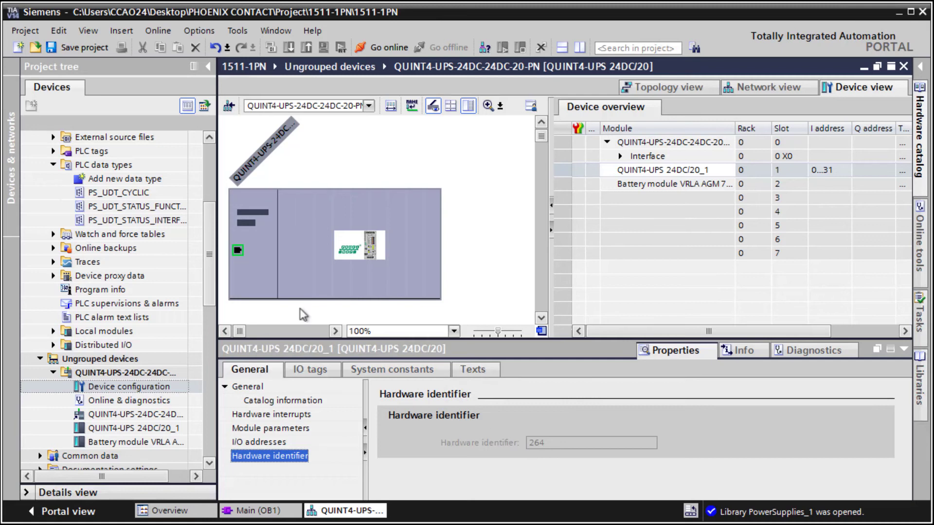
pyautogui.moveTo(211, 255); pyautogui.dragTo(208, 227)
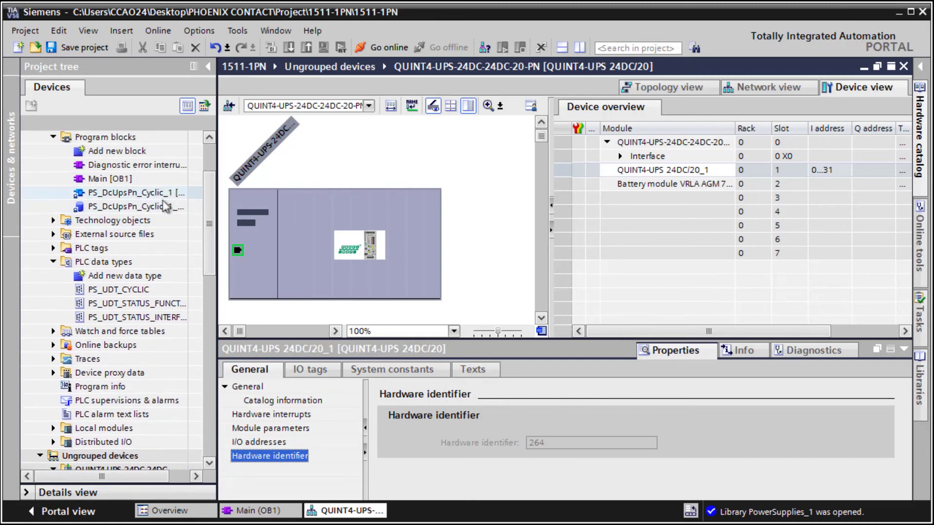
pyautogui.doubleClick(128, 179)
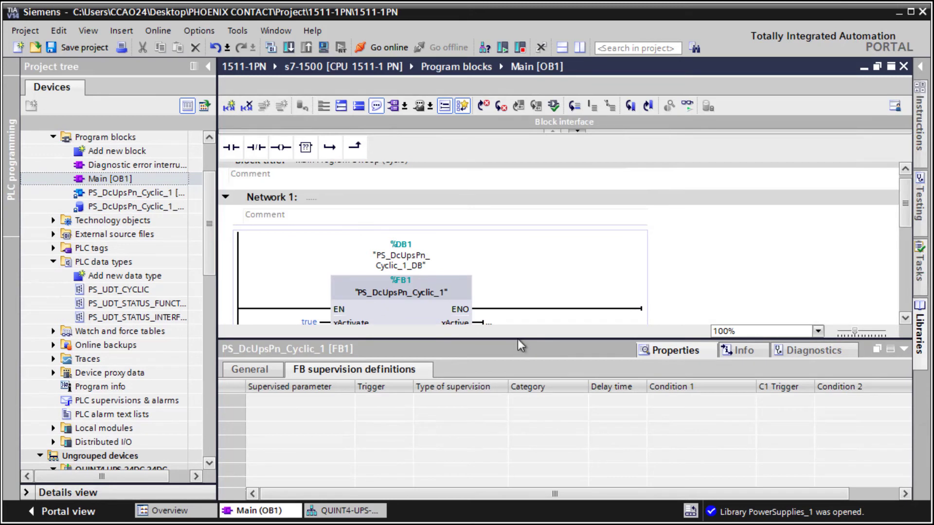
# Wire hardware identifier 264 to the iInputAddress input
pyautogui.moveTo(518, 341); pyautogui.dragTo(514, 425)
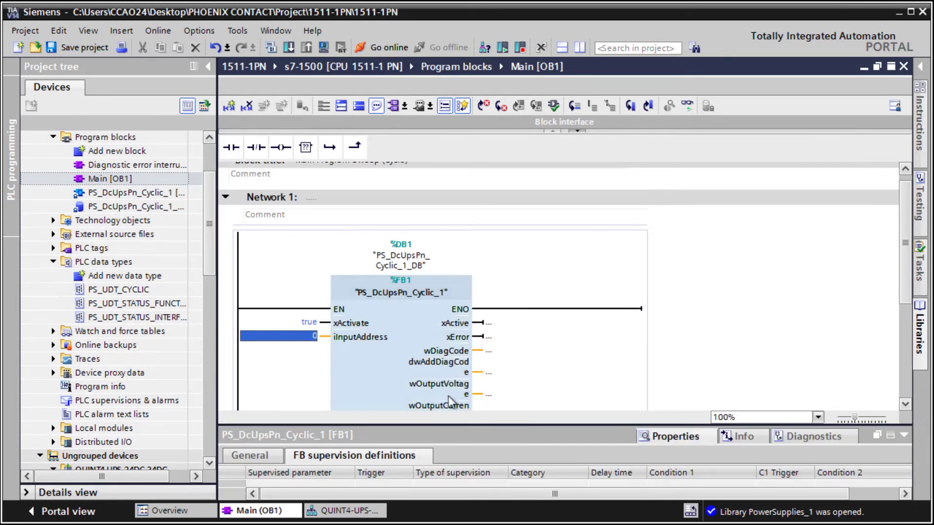
pyautogui.click(308, 334)
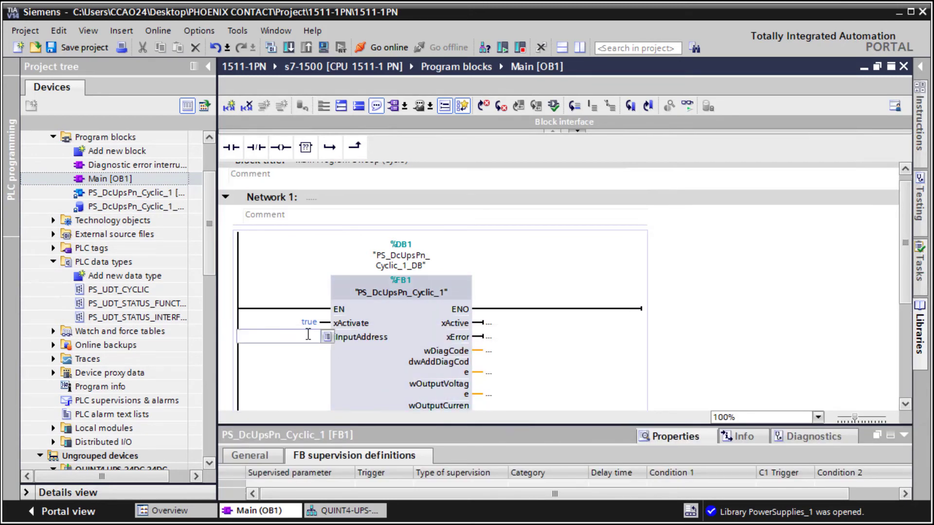
pyautogui.write('264')
pyautogui.press('Return')
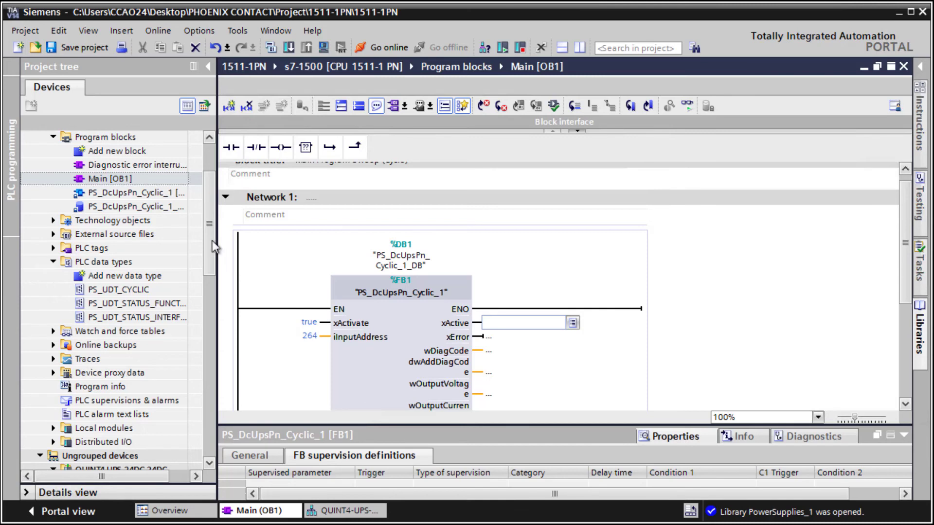
# Compile the s7-1500 program
pyautogui.scroll(2, 206, 221)
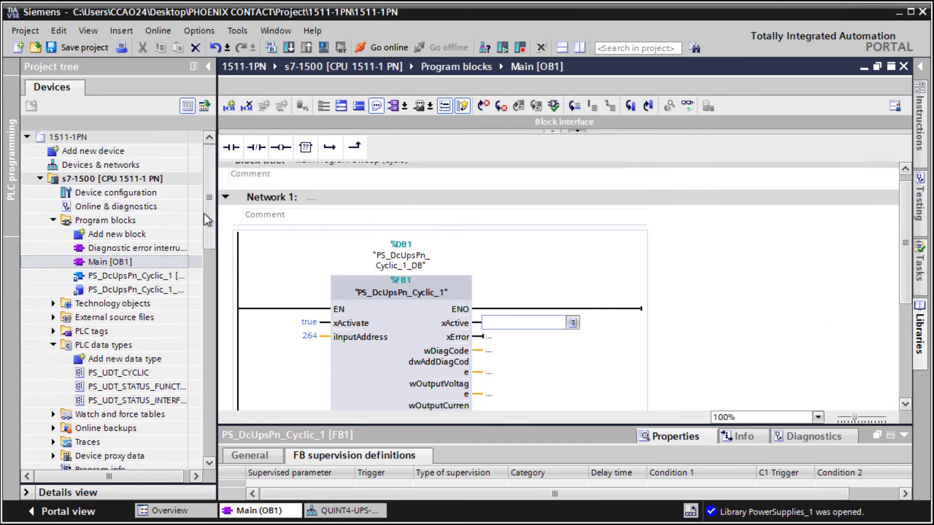
pyautogui.click(134, 180)
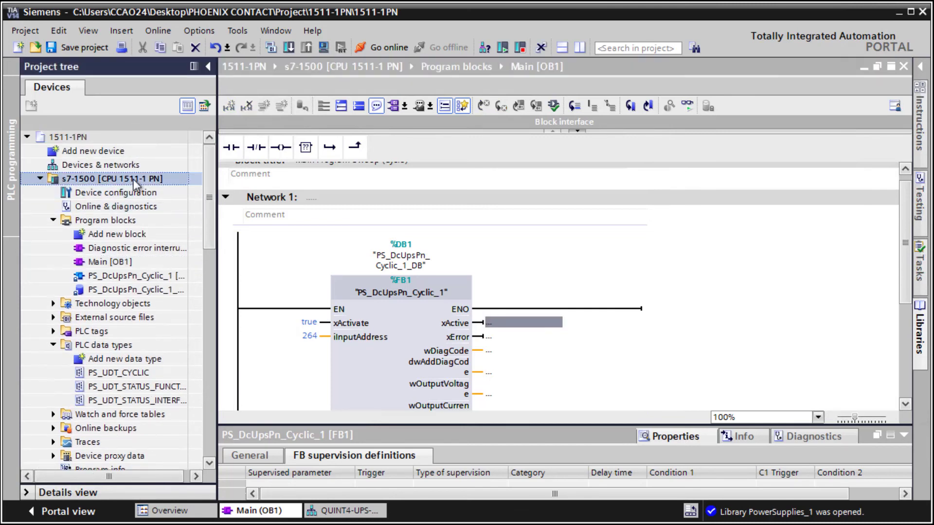
pyautogui.click(268, 48)
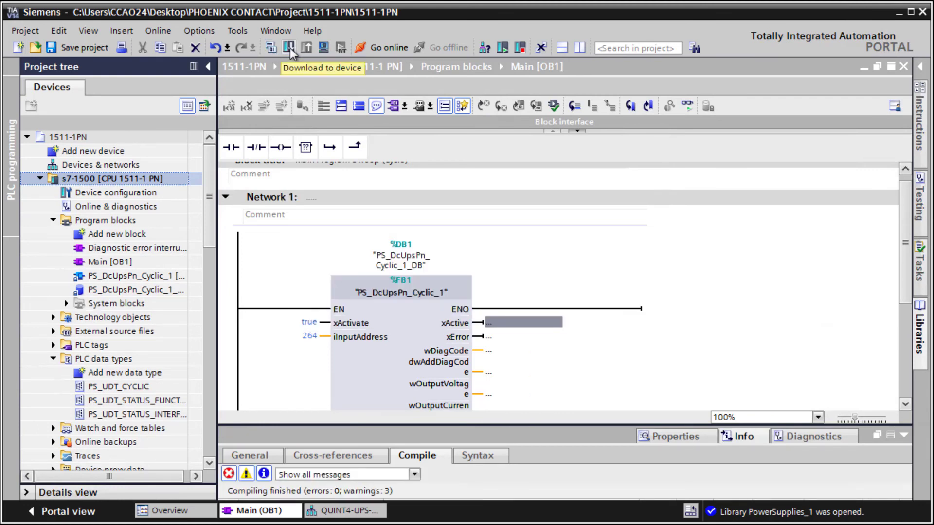
# Download the program to the s7-1500 via PN/IE_1, then open PS_DcUpsPn_Cyclic_1_DB
pyautogui.click(290, 47)
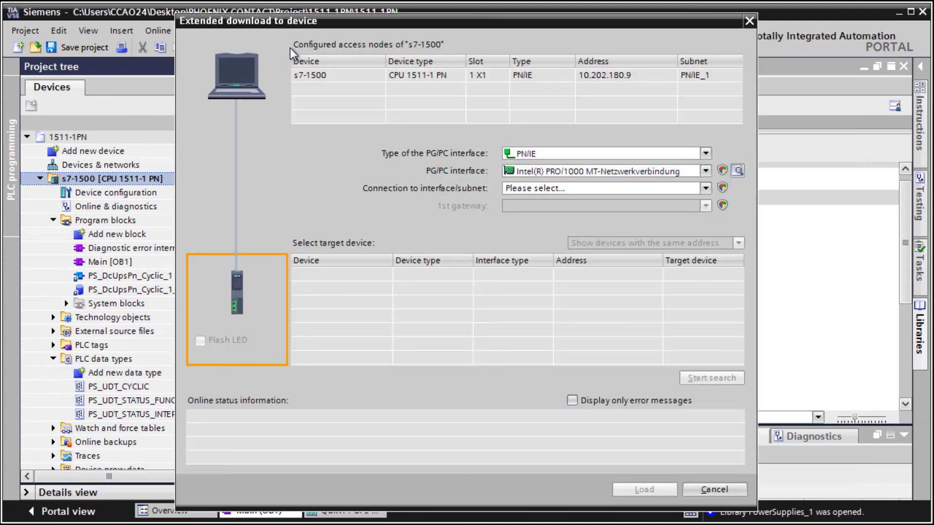
pyautogui.click(705, 188)
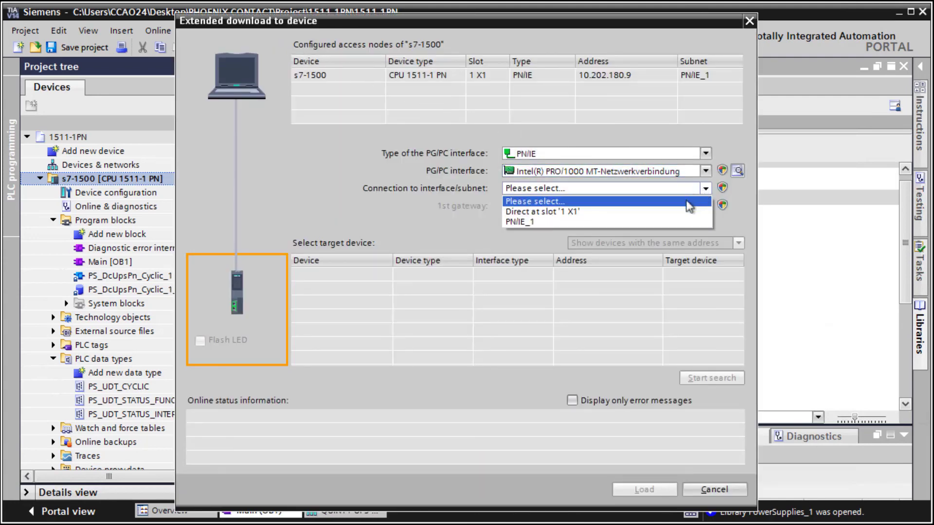
pyautogui.click(655, 223)
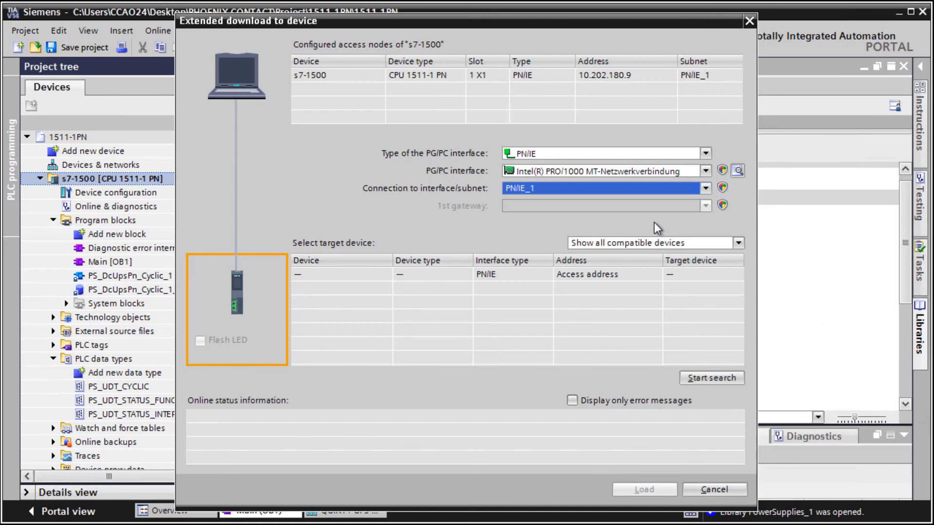
pyautogui.click(700, 381)
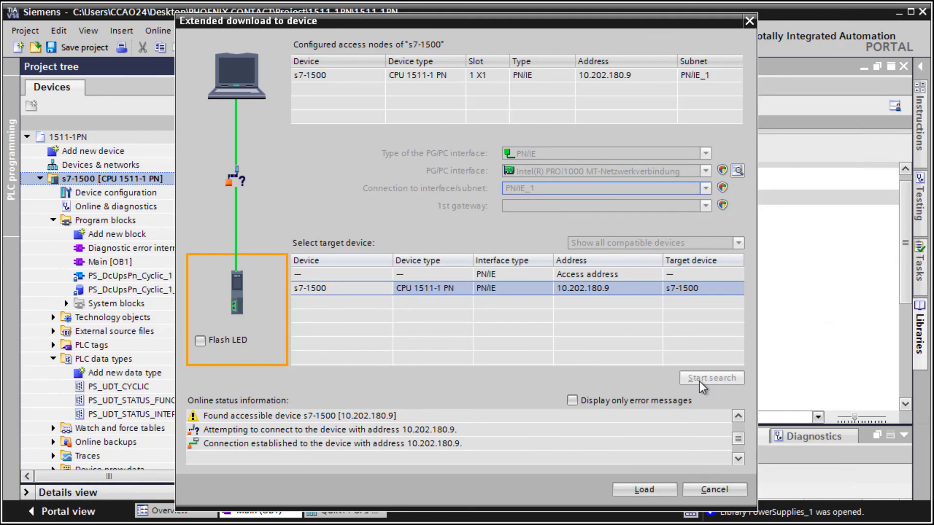
pyautogui.click(635, 490)
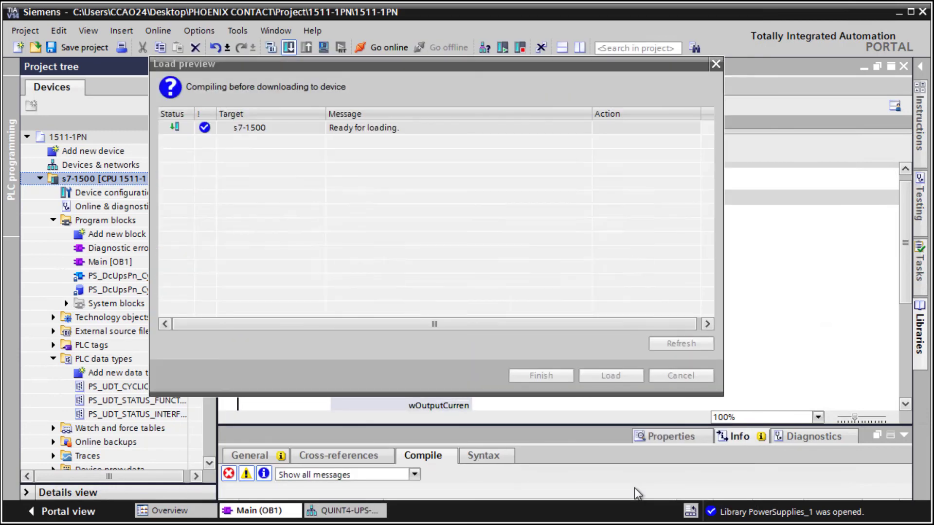
pyautogui.click(609, 378)
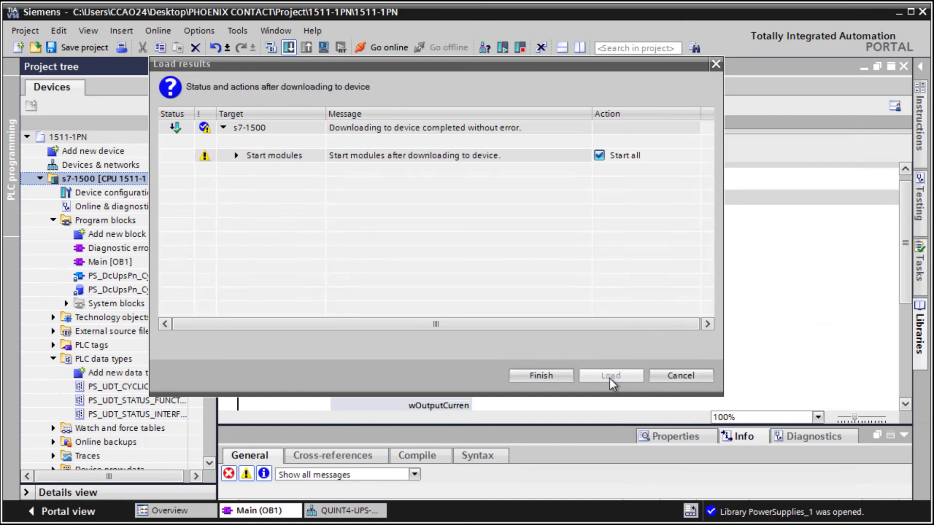
pyautogui.click(560, 378)
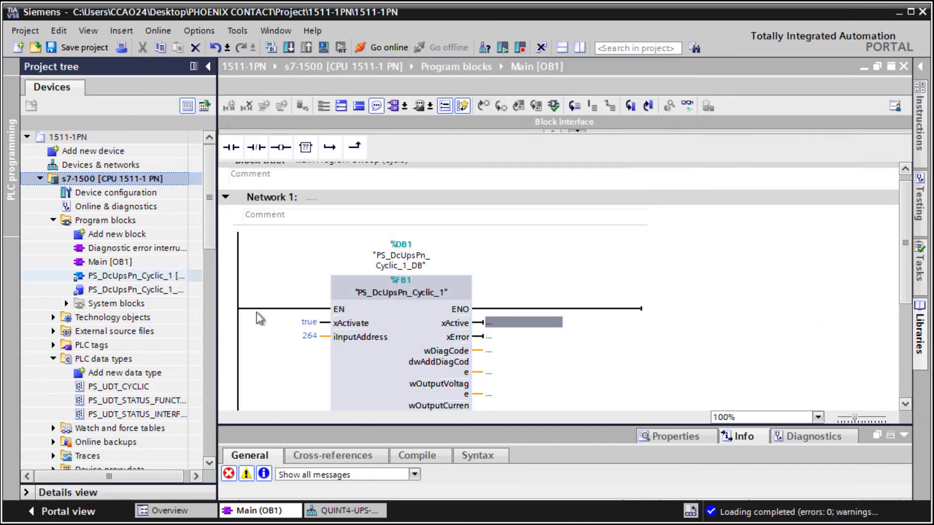
pyautogui.click(136, 289)
pyautogui.doubleClick(132, 290)
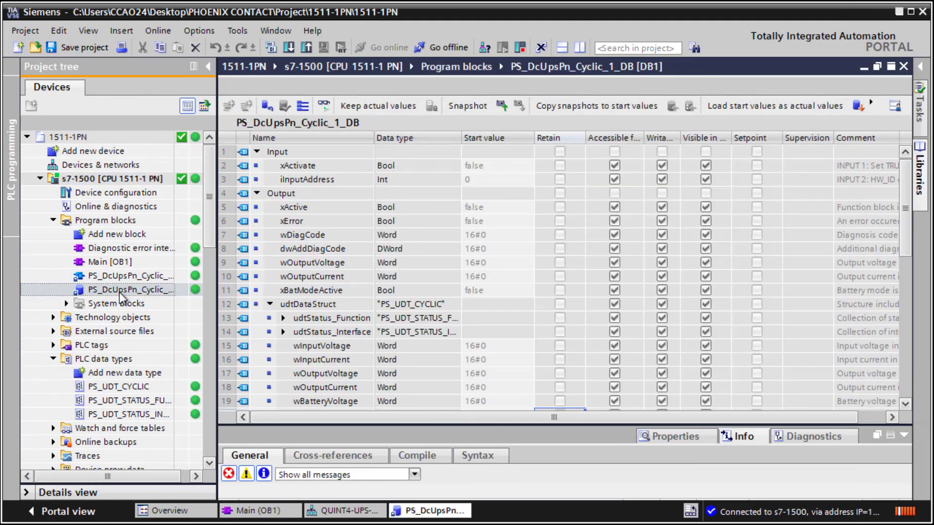